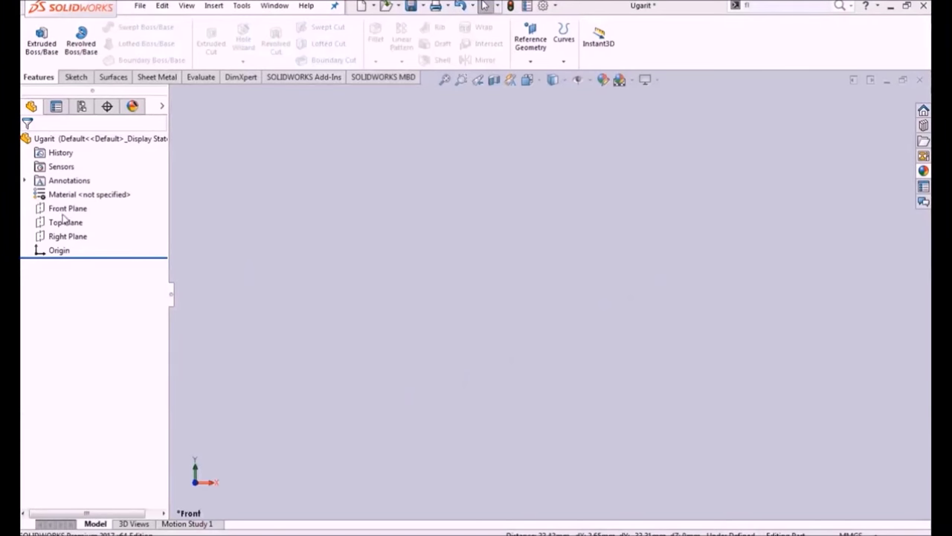
Start a new sketch on the Front Plane.
click(63, 208)
click(73, 186)
scroll(551, 286, up, 3)
scroll(607, 304, up, 1)
scroll(588, 312, down, 3)
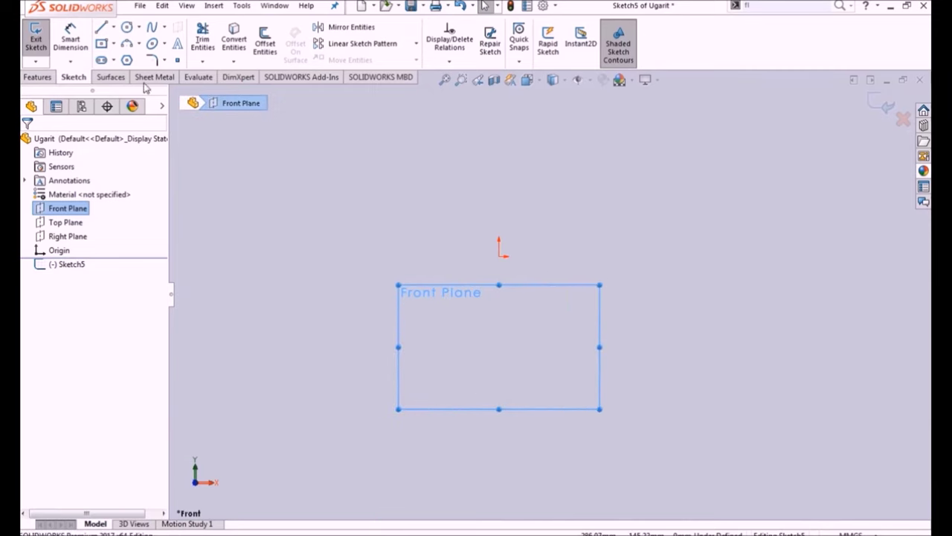
Draw a closed five-sided line profile with a flat top, vertical sides and V-shaped bottom.
click(101, 27)
click(421, 233)
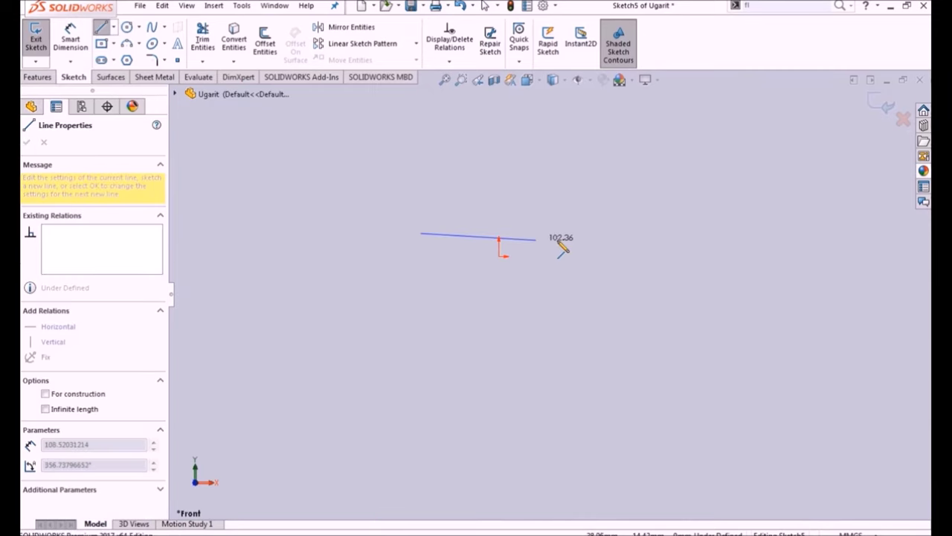
click(587, 233)
click(587, 273)
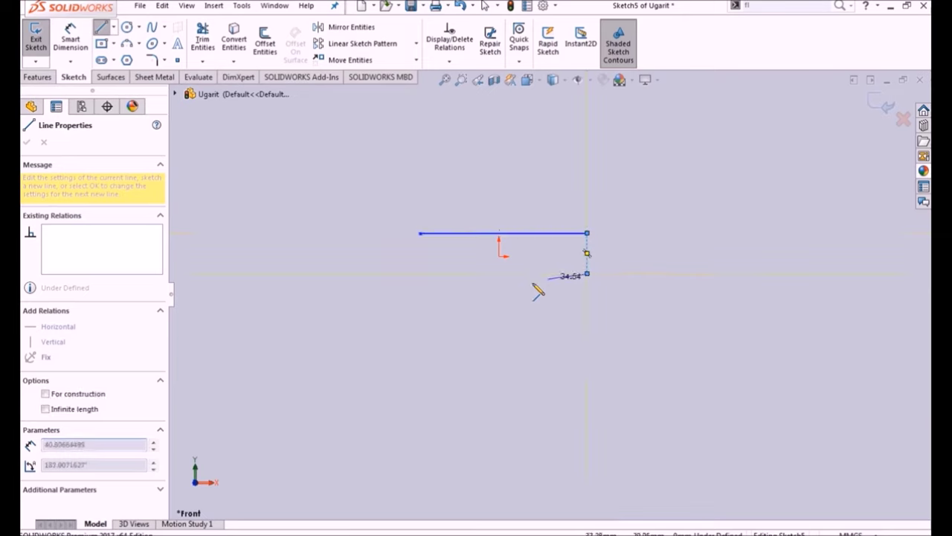
click(503, 291)
click(421, 273)
click(421, 233)
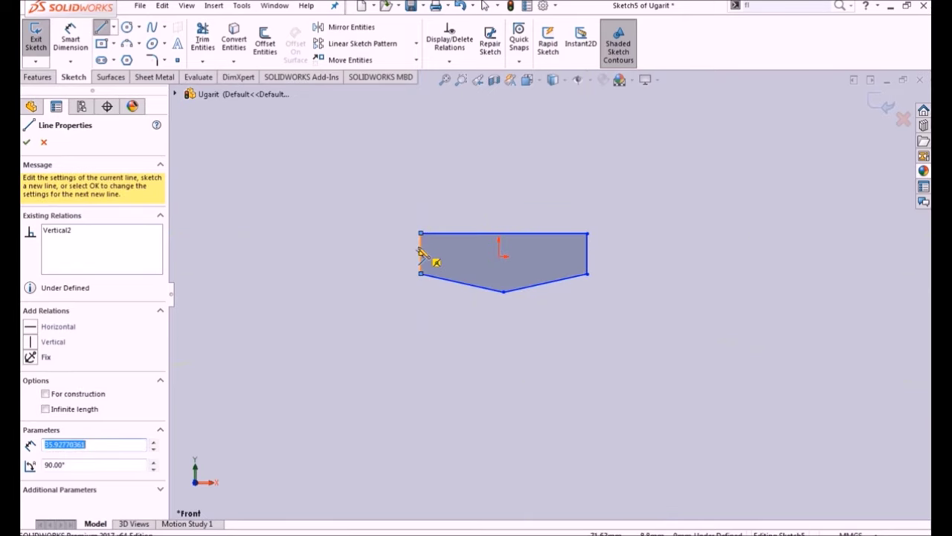
key(Escape)
Make the two vertical sides of the profile equal in length.
click(421, 253)
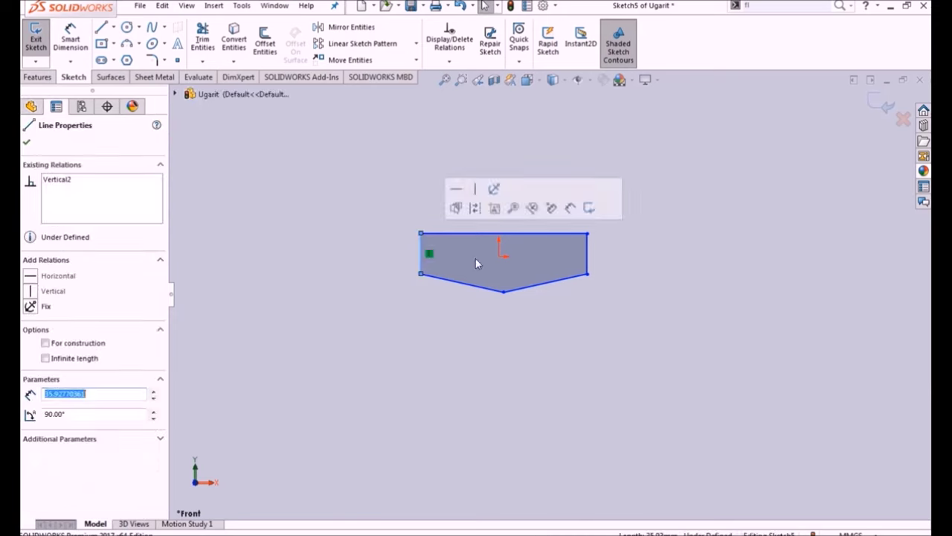
ctrl+click(587, 269)
click(735, 219)
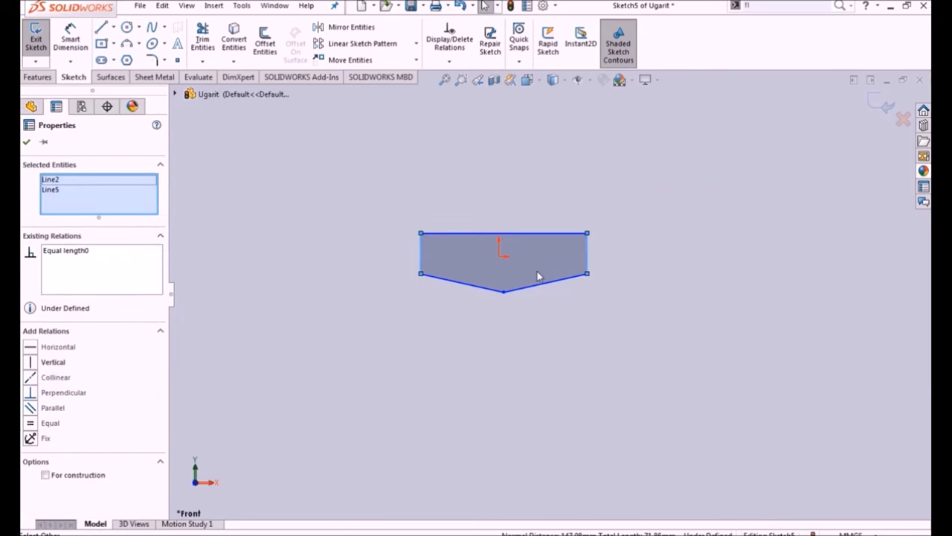
click(533, 290)
ctrl+click(469, 285)
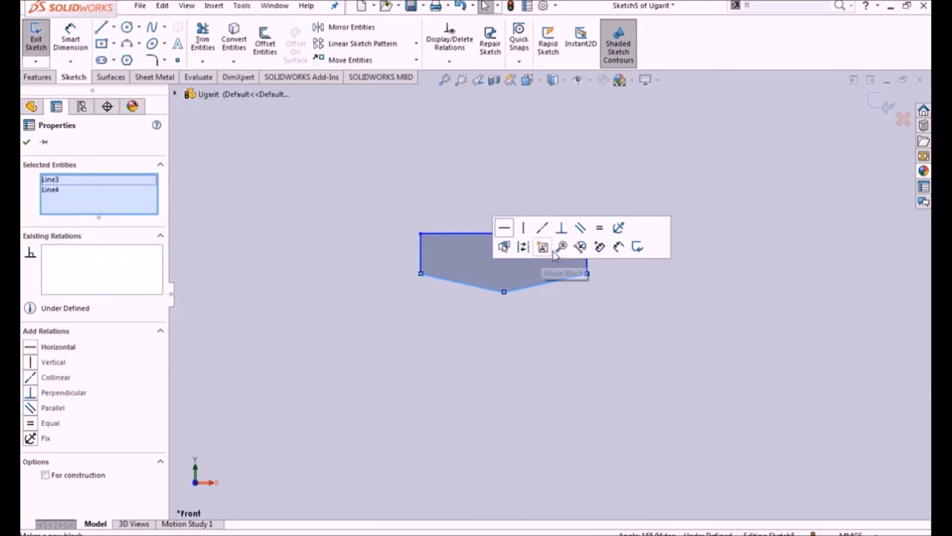
click(553, 297)
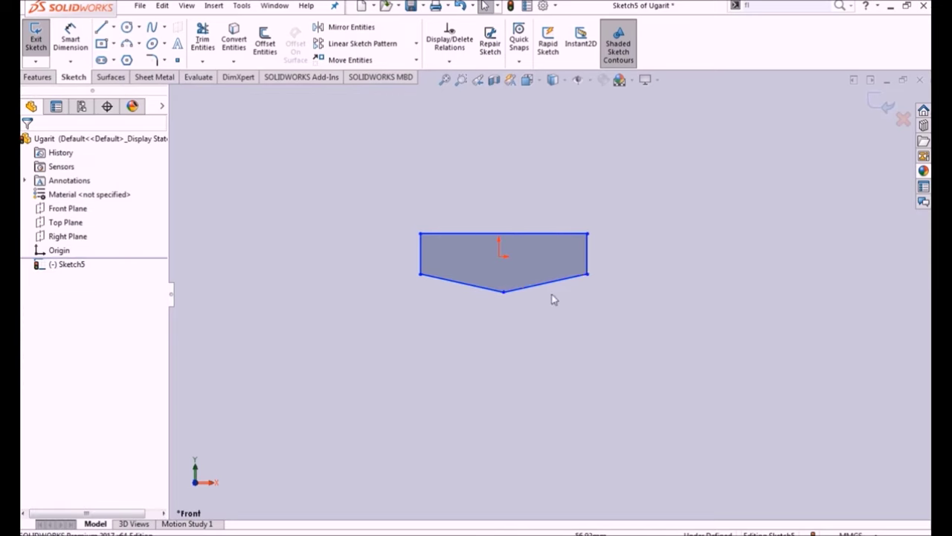
Make the top edge's midpoint coincident with the origin.
click(506, 233)
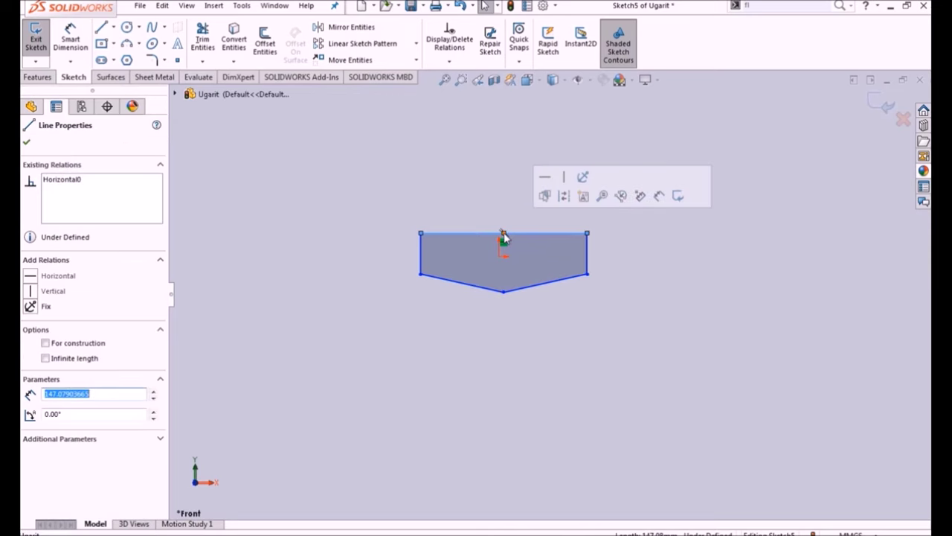
click(500, 262)
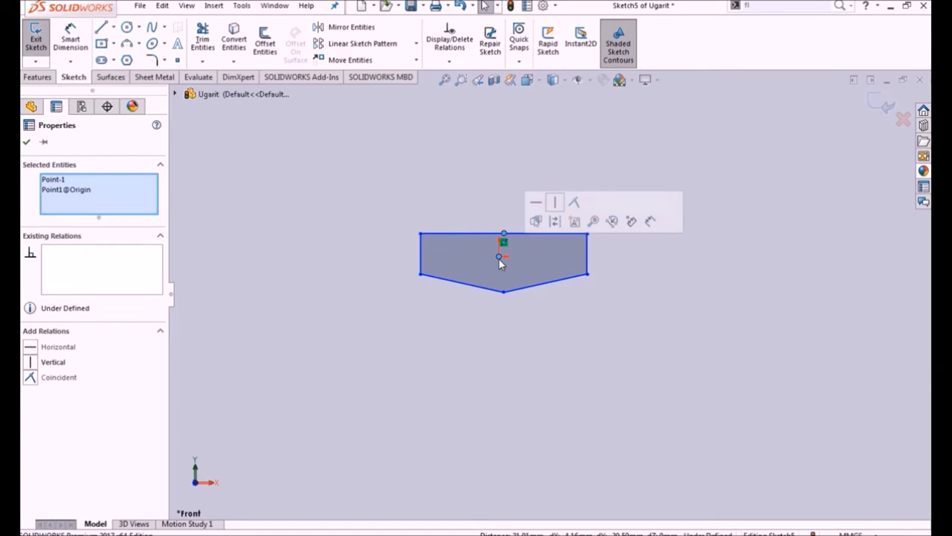
click(574, 201)
click(591, 326)
Dimension the top edge at 500 mm and the right side at 135 mm.
click(71, 37)
click(531, 258)
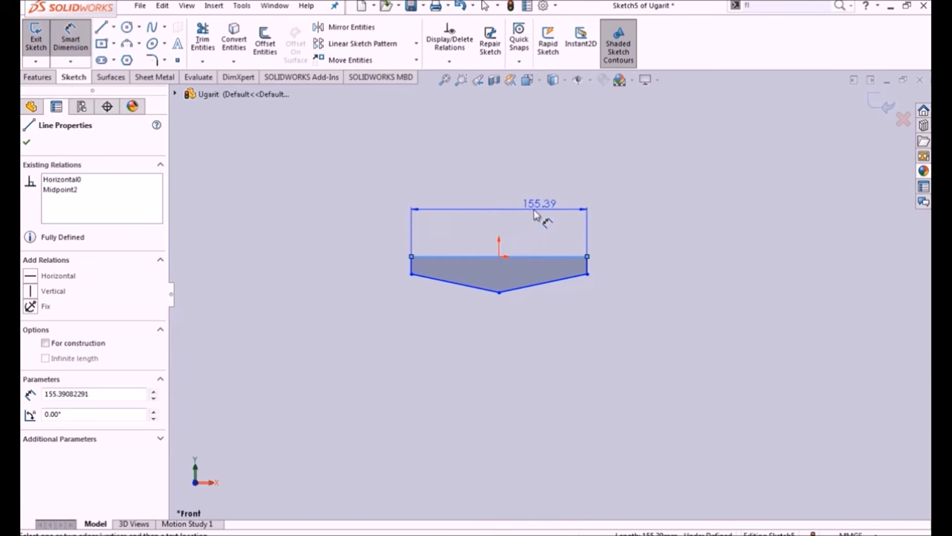
click(512, 210)
text(500)
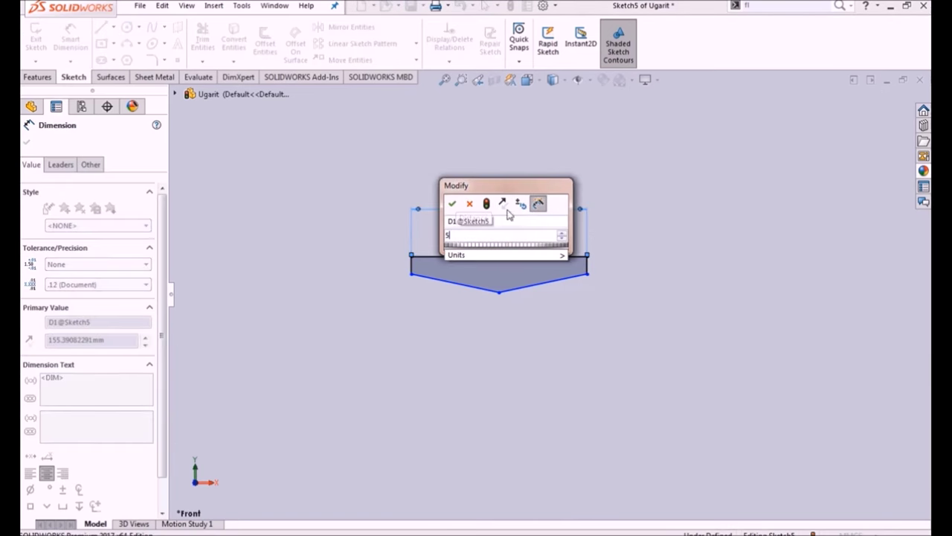
key(Return)
click(589, 270)
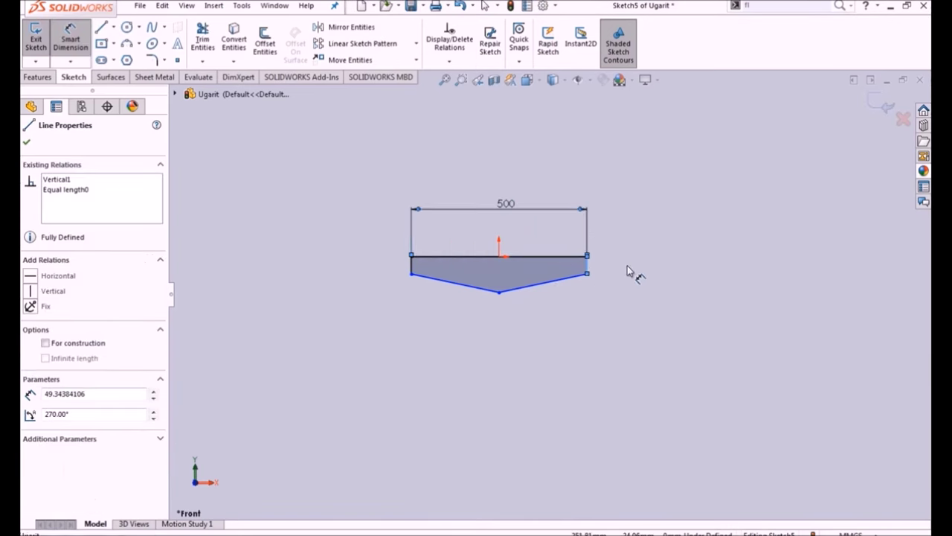
click(643, 313)
text(135)
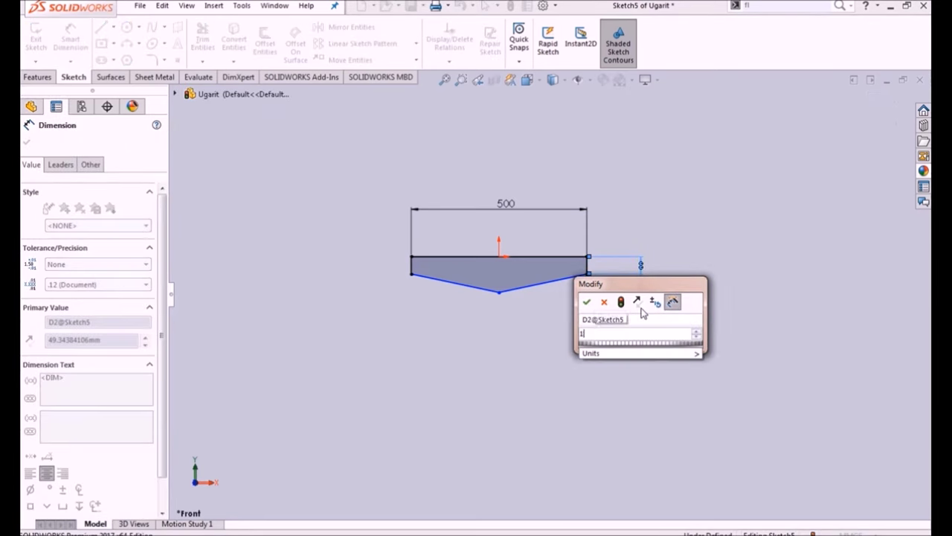
key(Return)
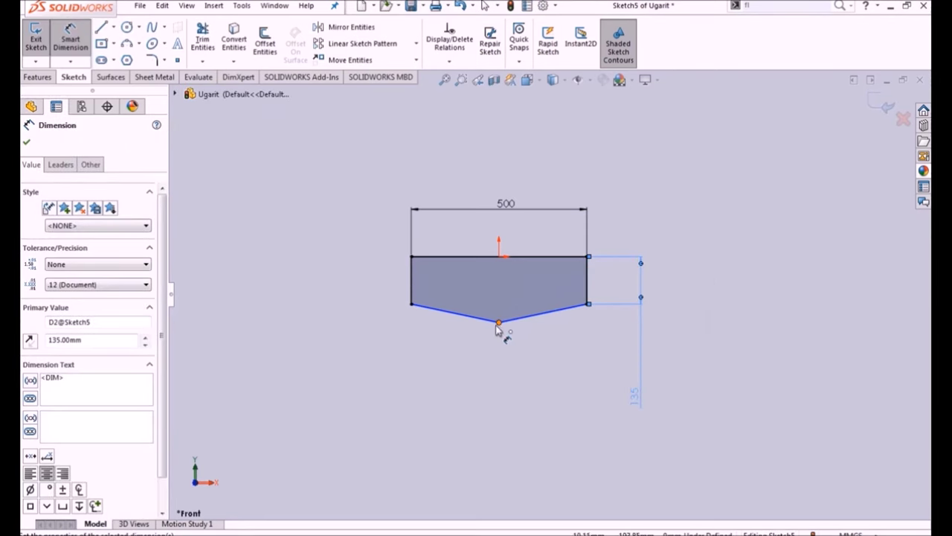
Dimension the overall height from the V point to the top edge as 160 mm.
click(499, 321)
click(524, 256)
click(701, 303)
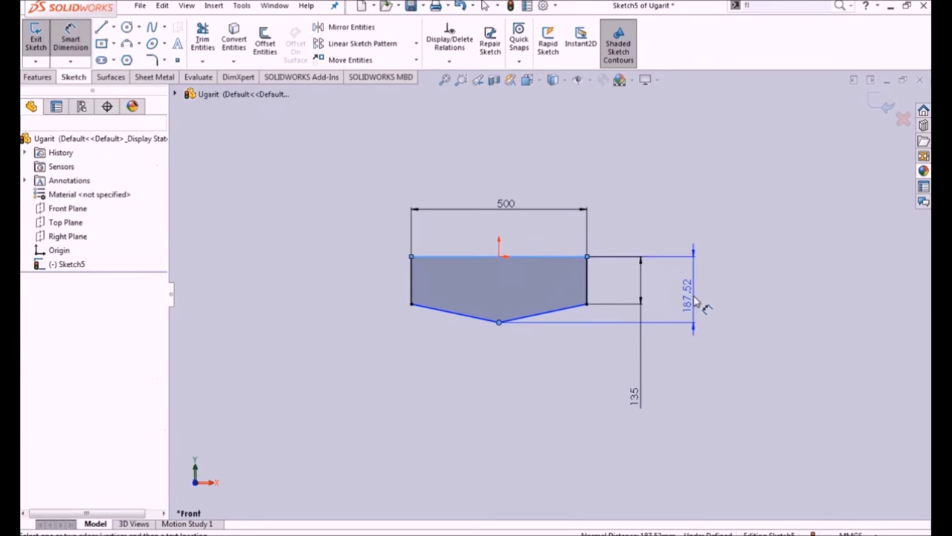
text(16)
key(Return)
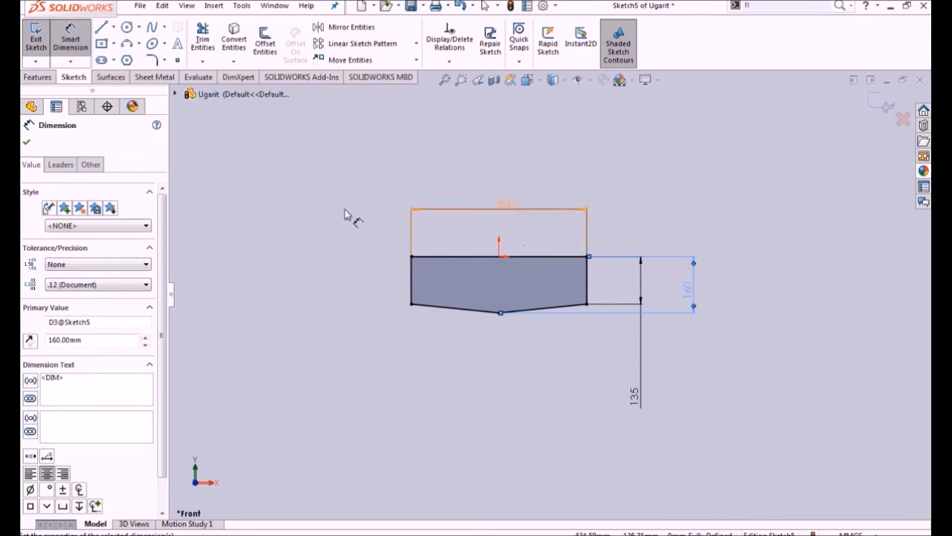
key(Escape)
Round the V-shaped bottom point with a 500 mm sketch fillet.
click(152, 61)
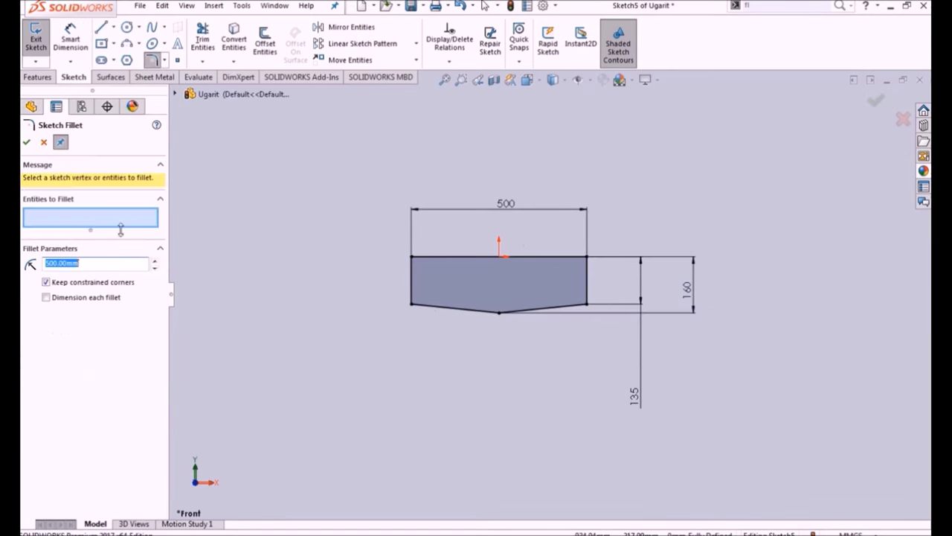
click(470, 310)
click(535, 315)
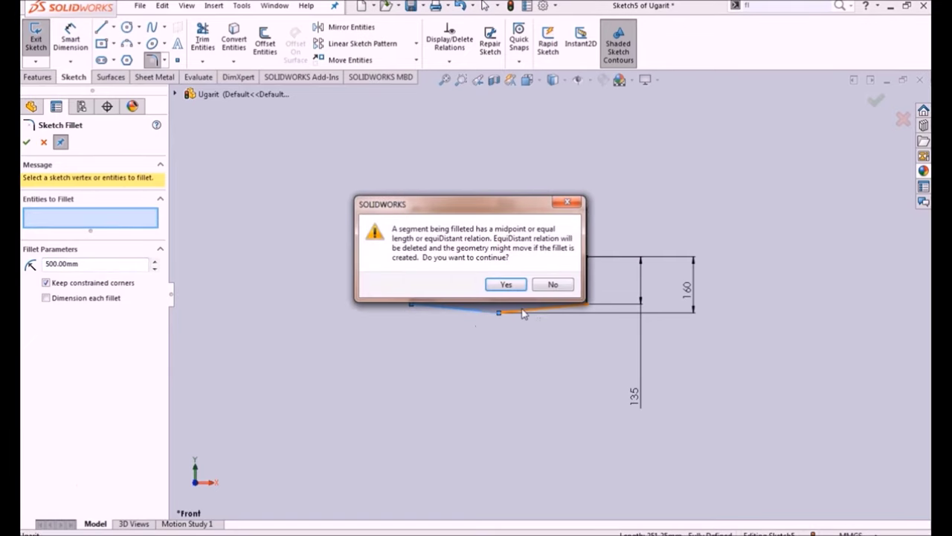
click(509, 288)
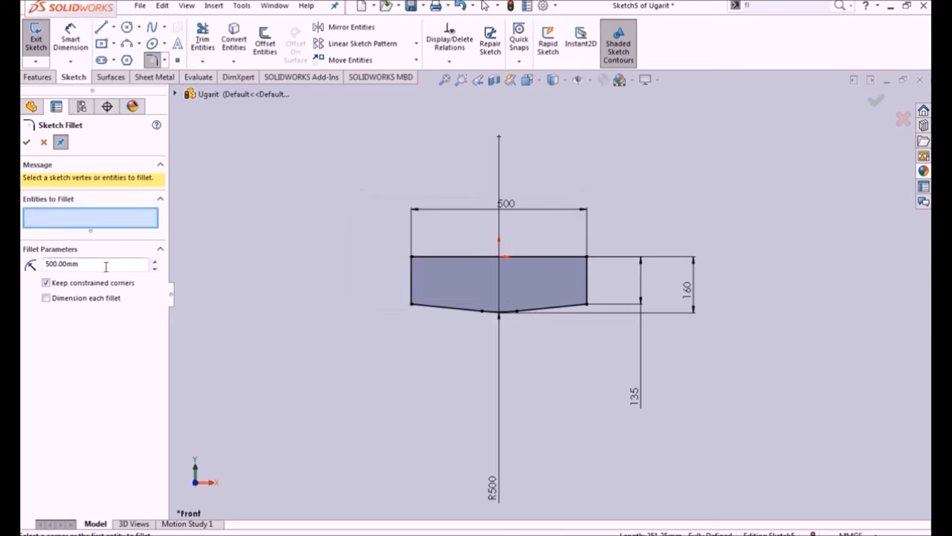
click(96, 263)
text(20)
Fillet the bottom-left and bottom-right corners at 20 mm.
key(Return)
click(411, 305)
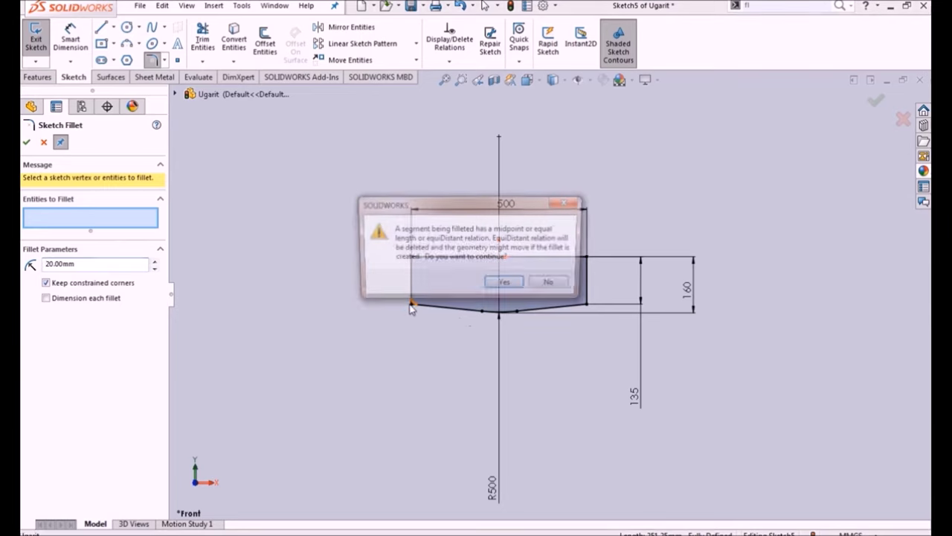
click(508, 286)
click(586, 305)
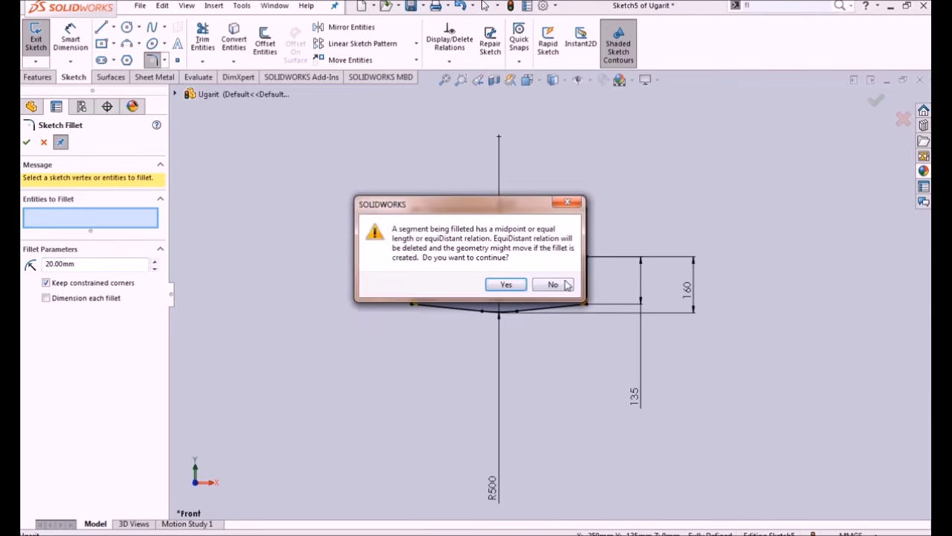
click(506, 286)
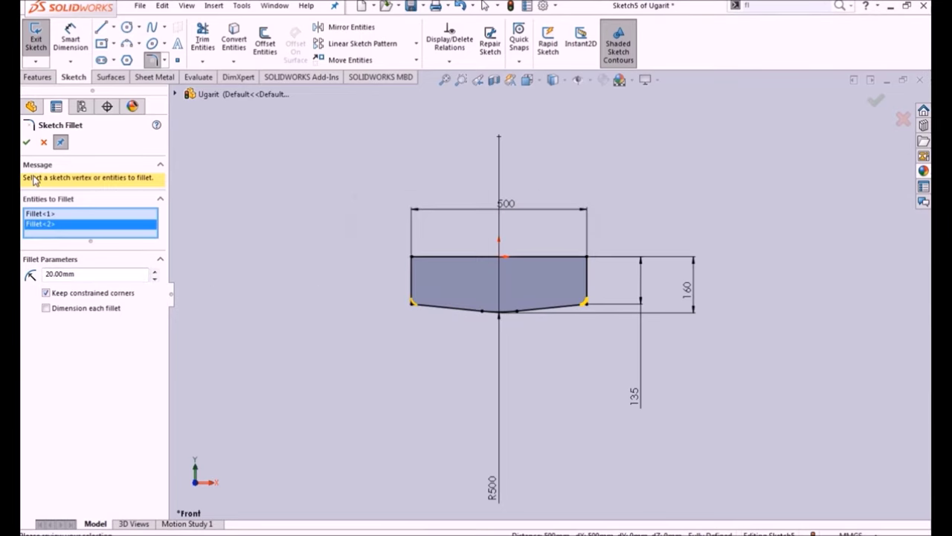
key(Return)
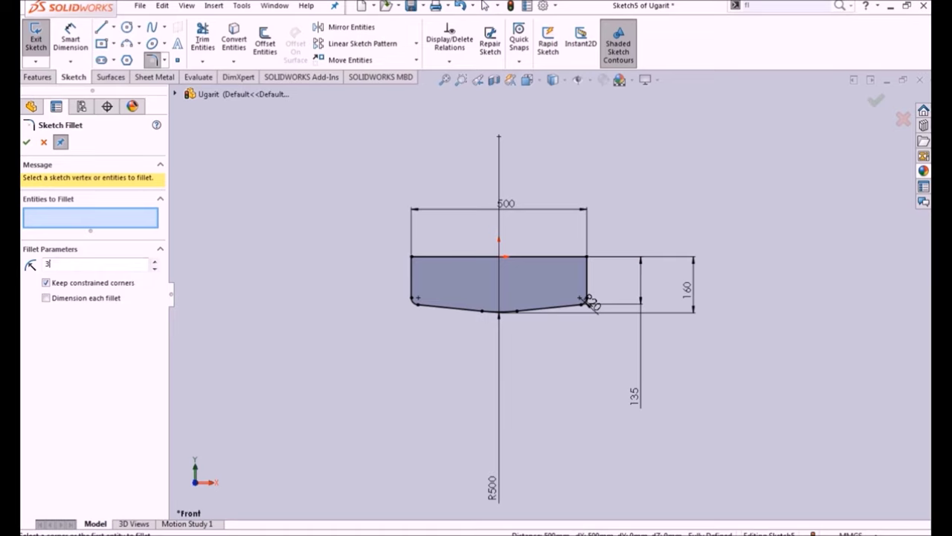
Fillet the top-left and top-right corners at 30 mm.
click(414, 260)
click(502, 286)
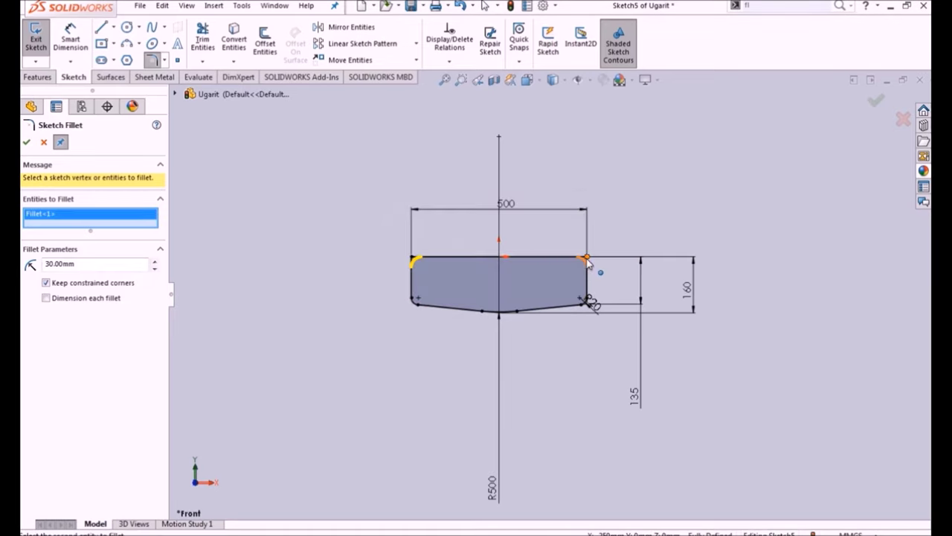
click(587, 260)
click(503, 285)
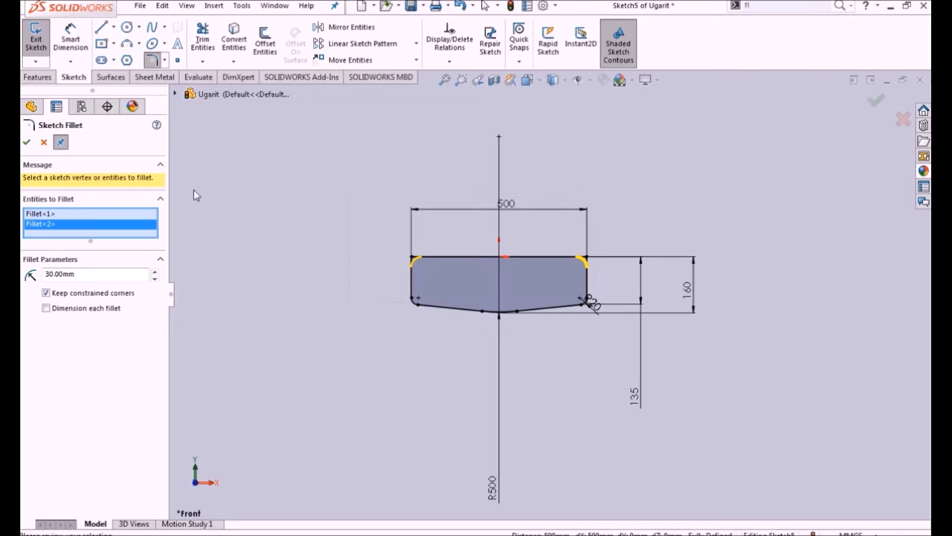
right_click(221, 199)
click(25, 143)
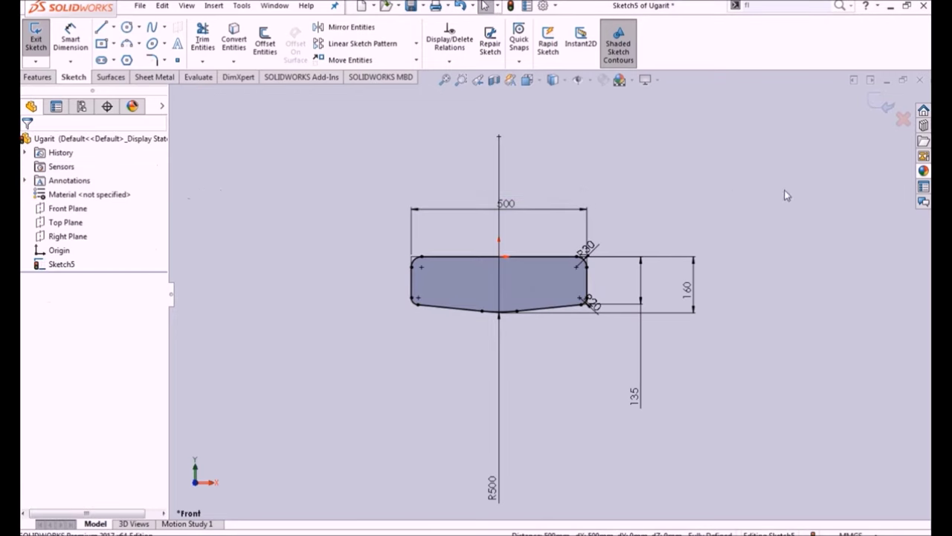
Extrude the sketch 100 mm with a mid-plane end condition.
click(878, 110)
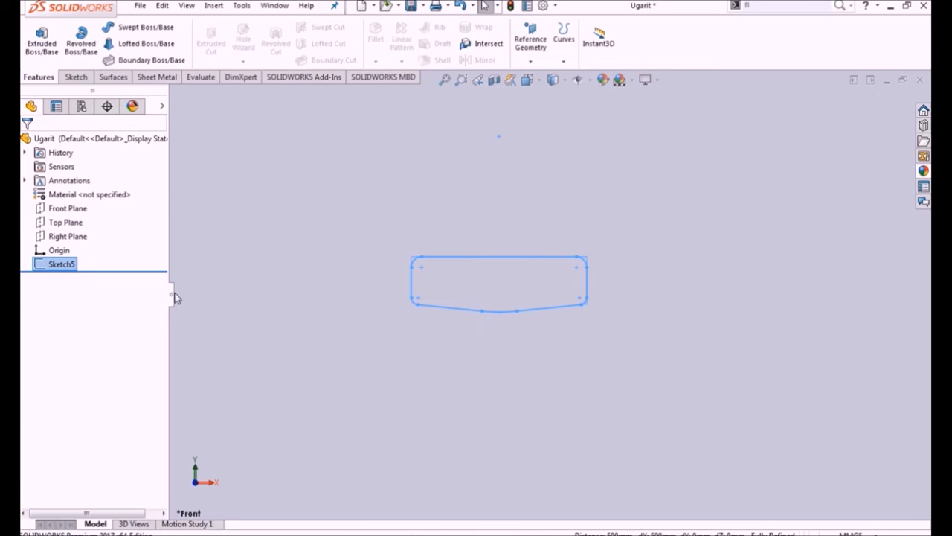
click(52, 47)
click(111, 218)
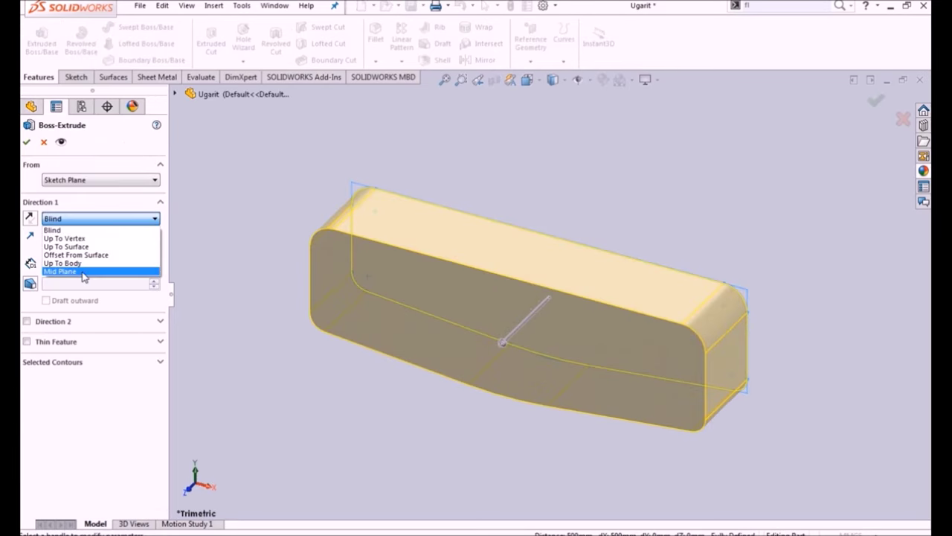
click(82, 273)
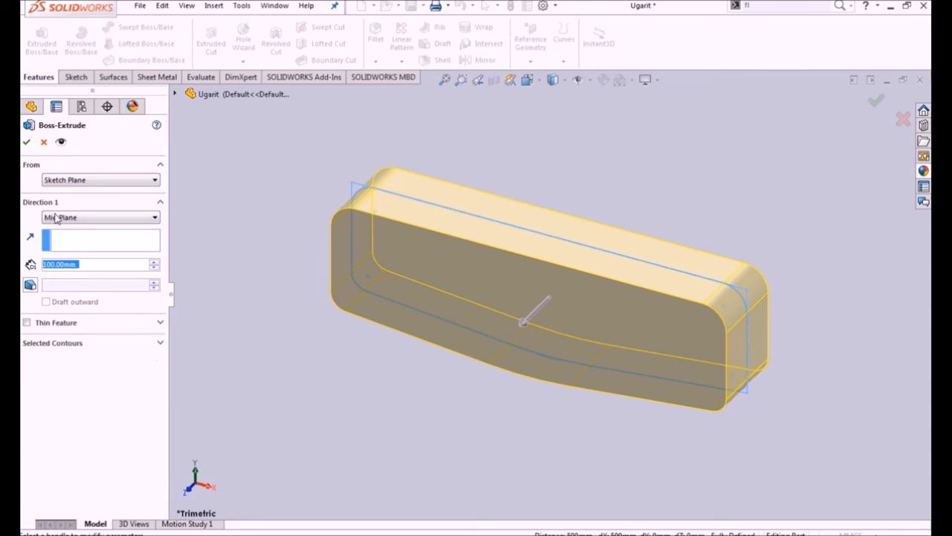
click(26, 142)
Apply a 20 mm constant-radius fillet to the block's top and bottom edge loops.
middle_drag(277, 340, 355, 192)
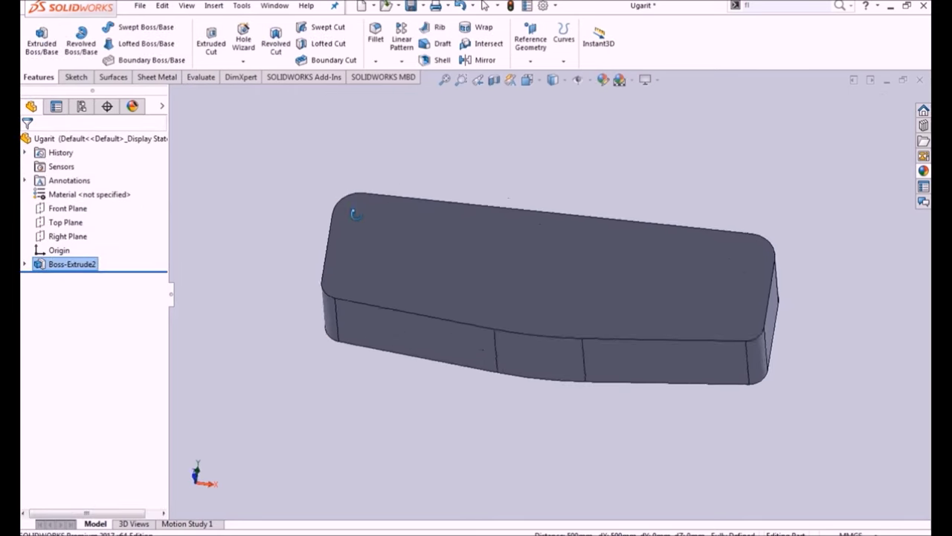
click(375, 33)
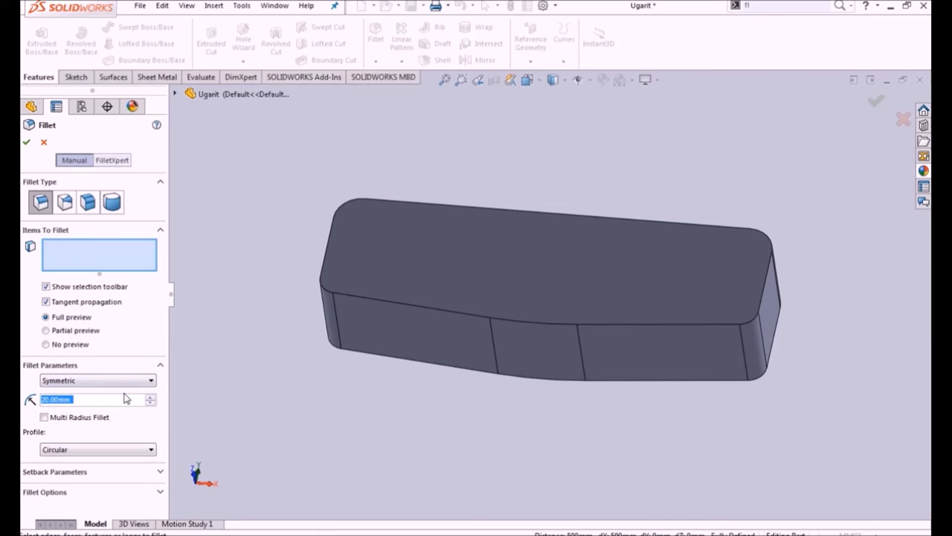
click(396, 303)
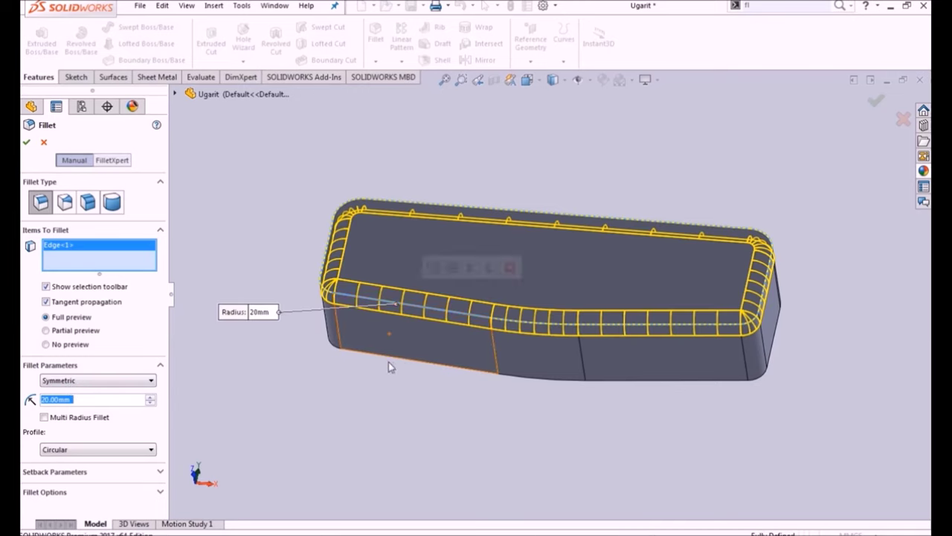
click(393, 362)
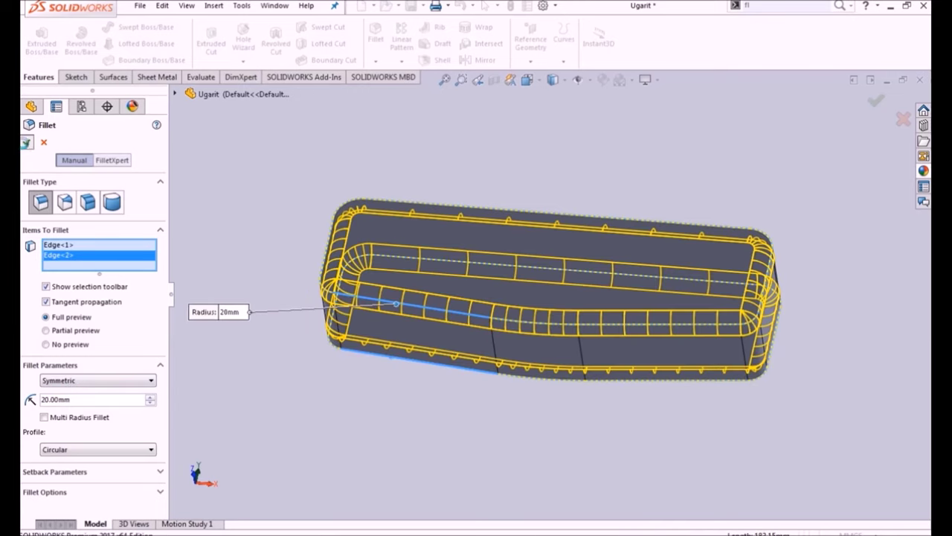
click(26, 142)
click(322, 165)
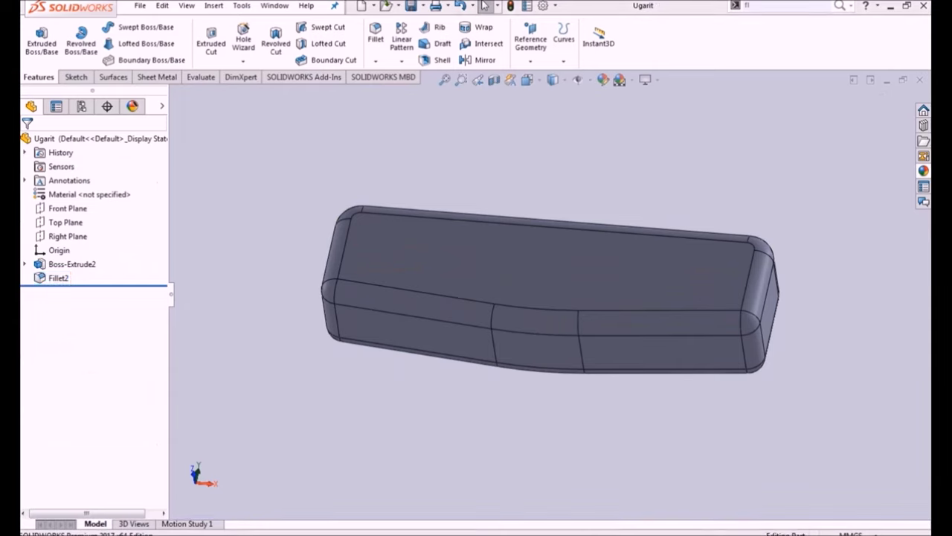
Assign Beech from the Woods category of the material library to the part.
right_click(65, 195)
click(96, 205)
scroll(291, 320, down, 1)
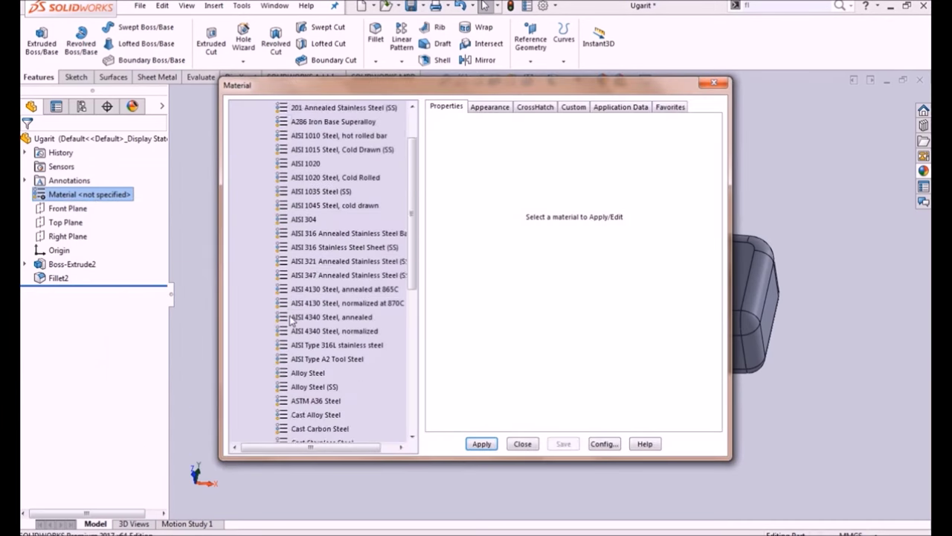
scroll(290, 320, down, 3)
scroll(290, 319, down, 4)
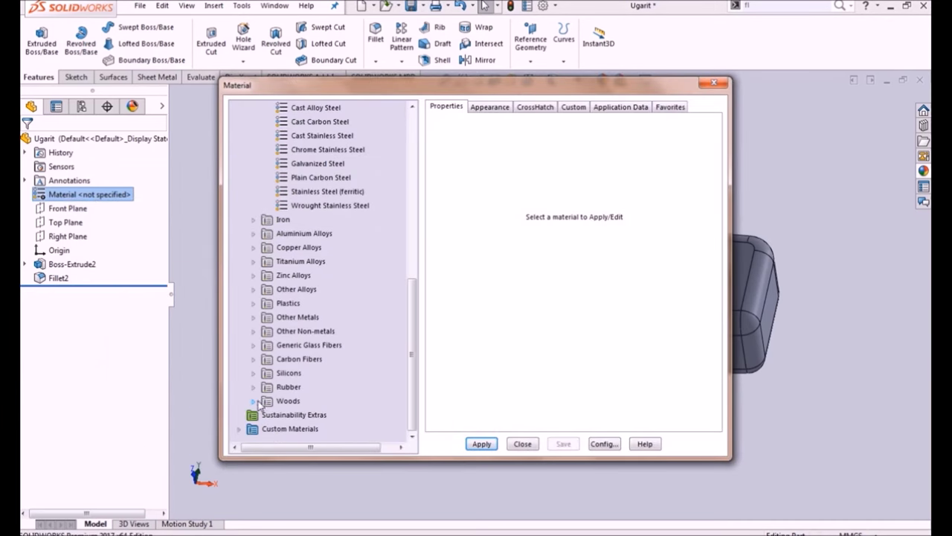
click(256, 401)
click(303, 347)
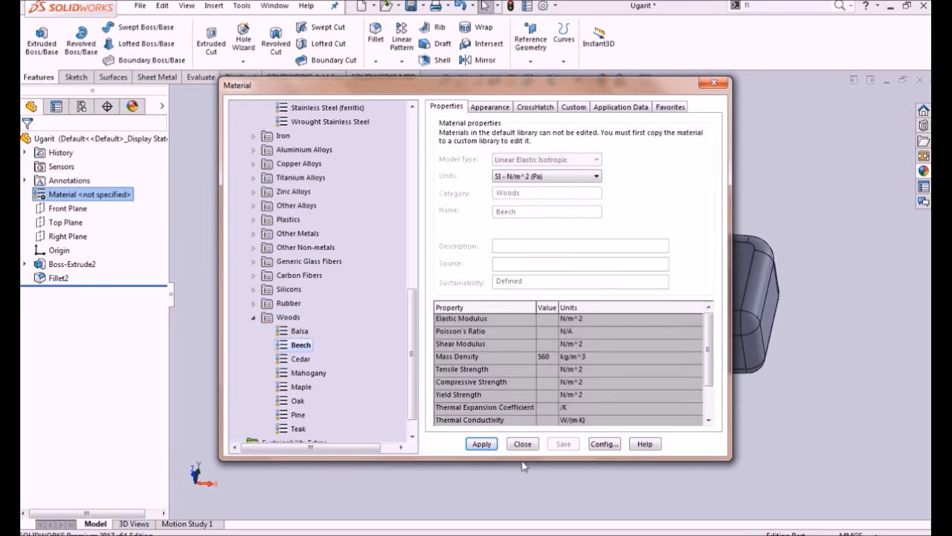
click(480, 444)
click(521, 444)
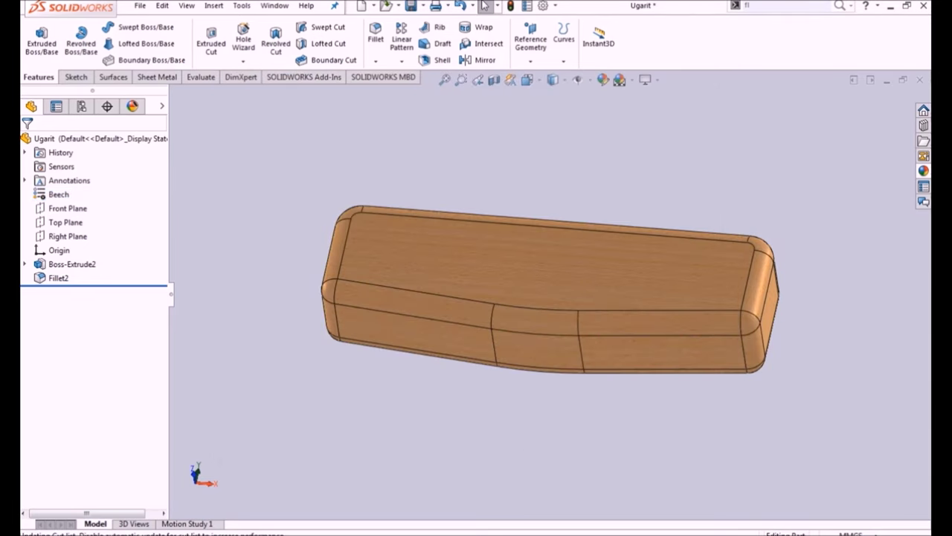
Save the part and switch to the Front view orientation.
click(411, 5)
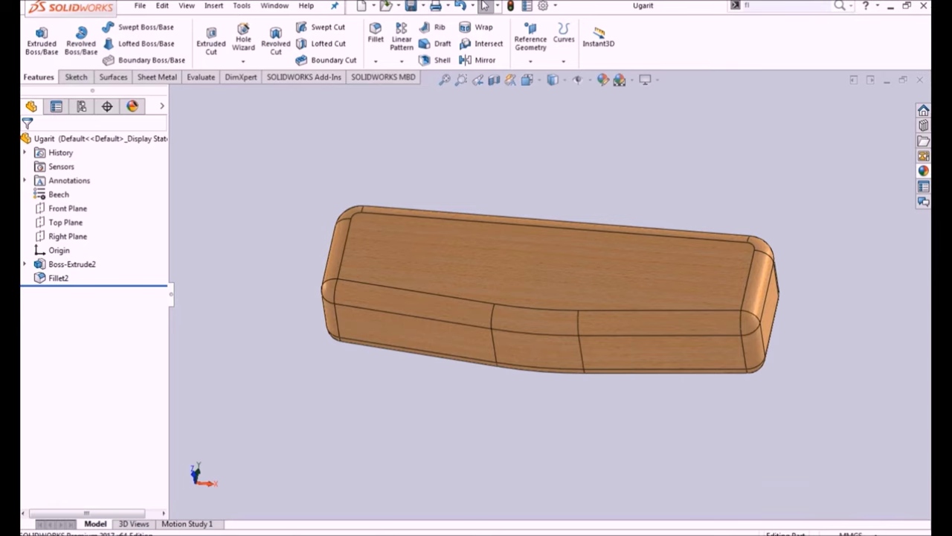
click(527, 79)
click(510, 240)
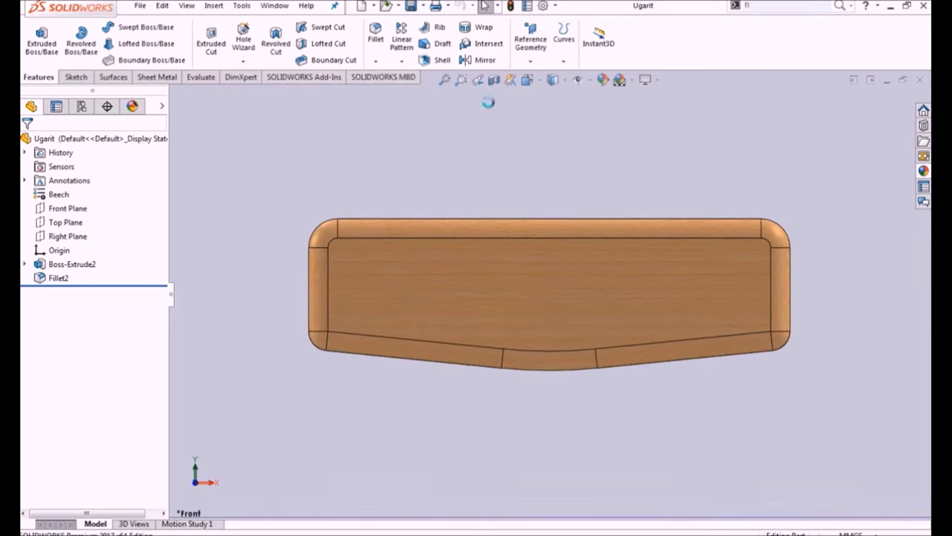
Set the display to Tangent Edges Removed and select the block's front face.
click(76, 77)
click(550, 228)
click(186, 6)
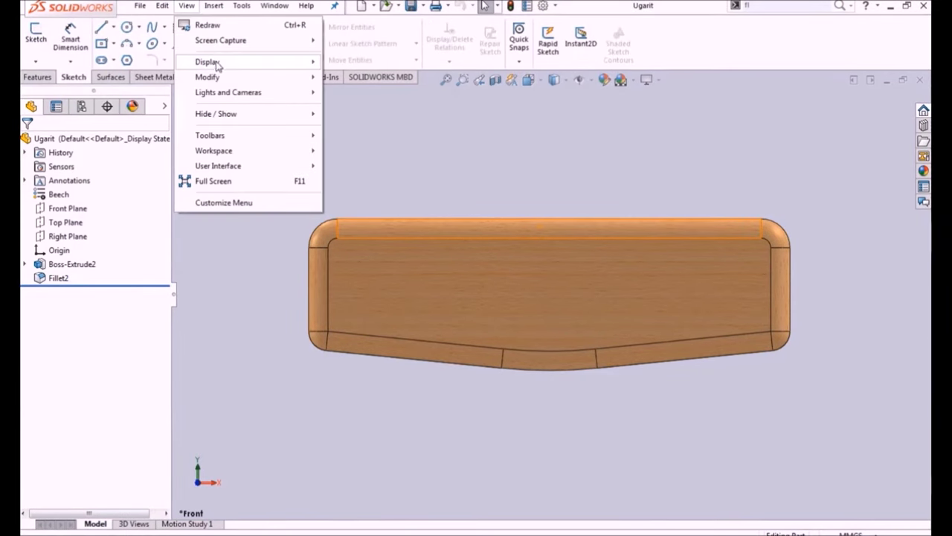
mouse_move(207, 62)
click(386, 416)
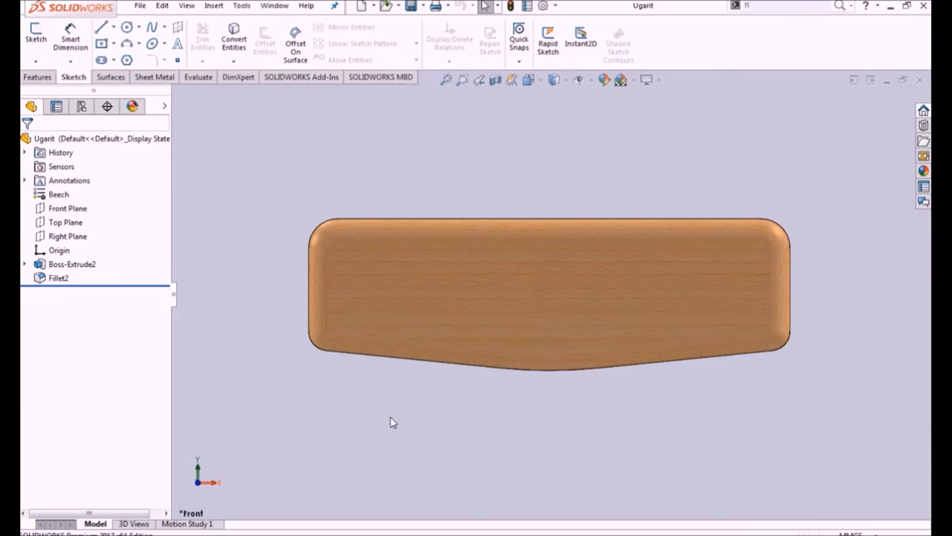
click(456, 281)
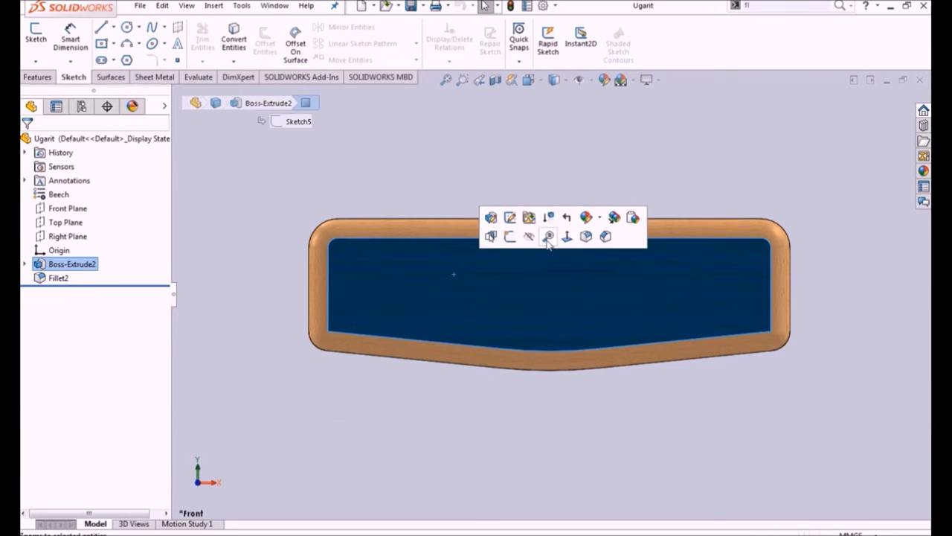
Start a sketch on the front face and insert the cuneiform tablet photo as a Sketch Picture.
click(510, 237)
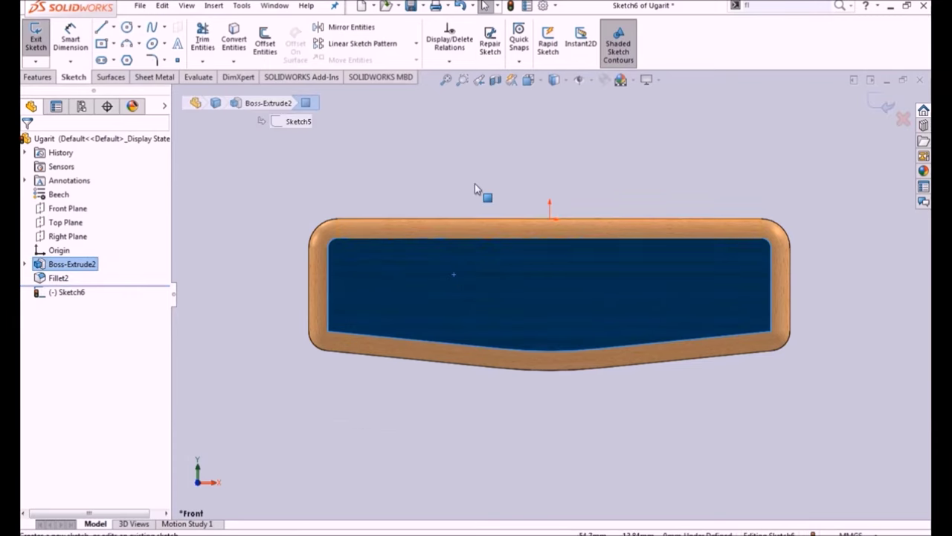
click(242, 6)
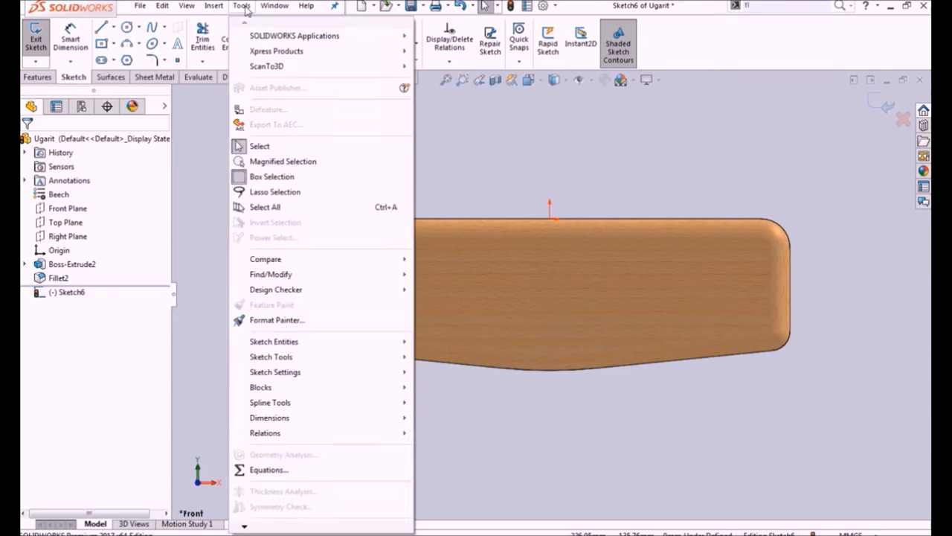
mouse_move(271, 357)
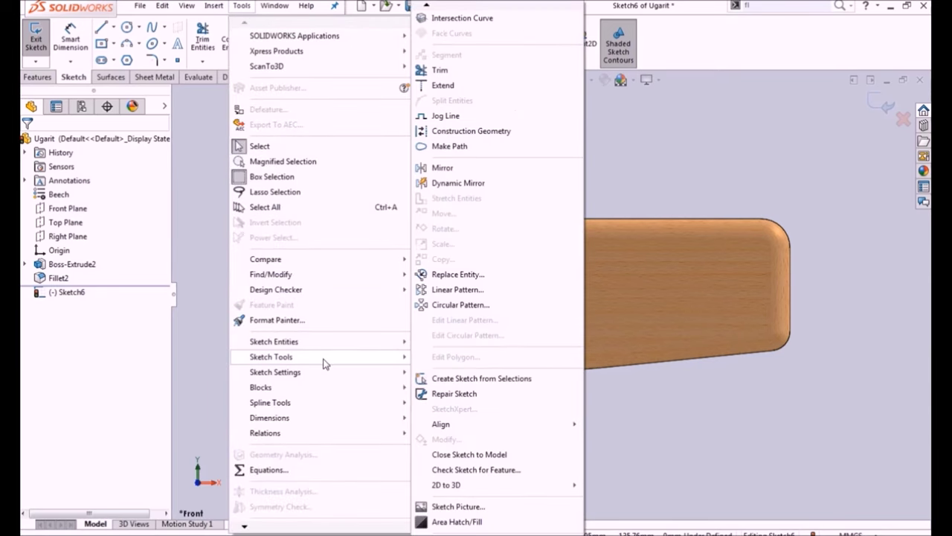
click(457, 506)
double_click(401, 125)
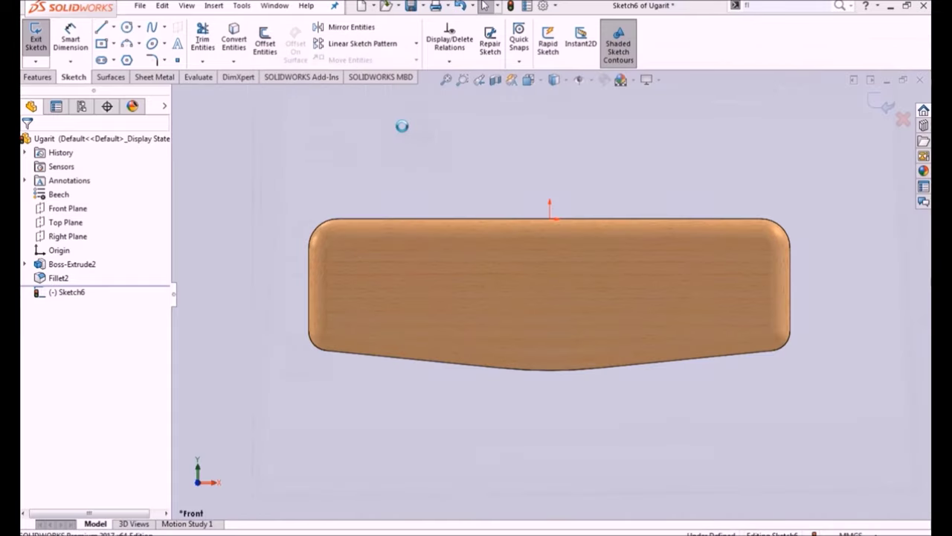
Position the tablet photo up and left above the block and confirm it.
drag(638, 210, 585, 189)
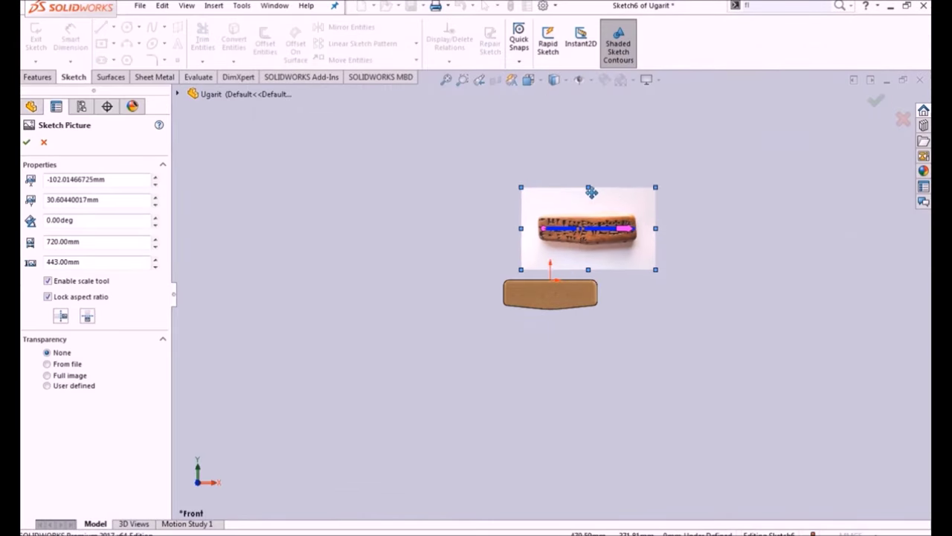
scroll(570, 192, down, 2)
scroll(570, 192, down, 2)
scroll(547, 359, up, 1)
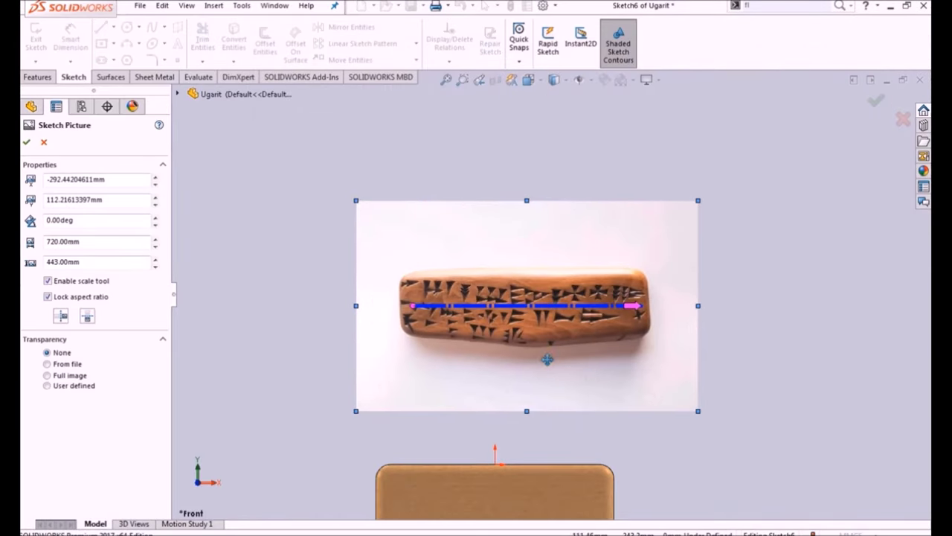
scroll(508, 358, down, 1)
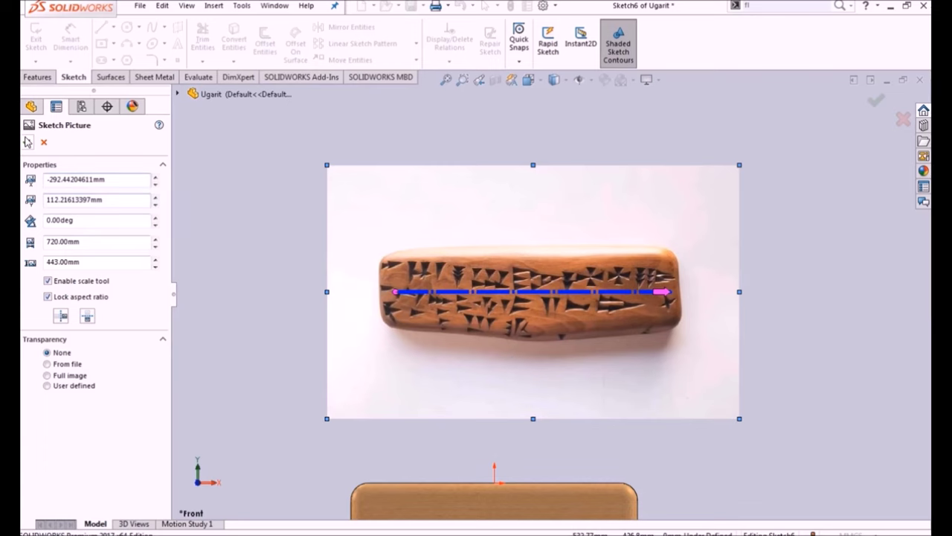
click(43, 144)
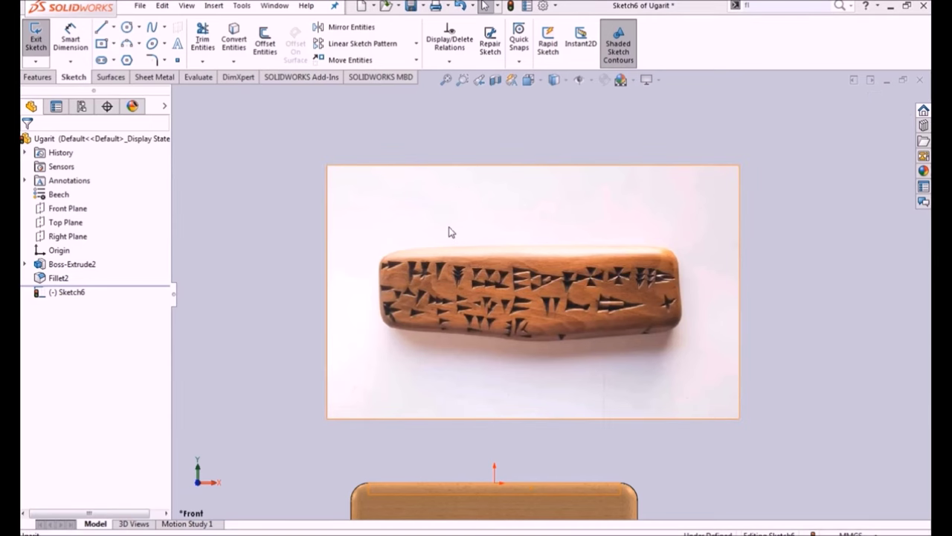
Trace the first wedge's vertical left side and diagonal notch edge out to its right tip.
scroll(439, 246, down, 3)
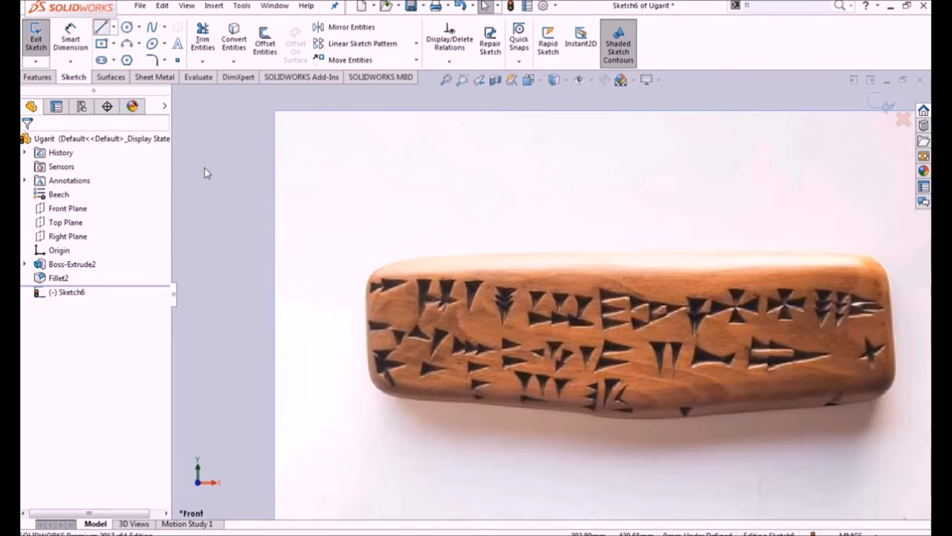
scroll(387, 300, down, 2)
scroll(446, 238, down, 4)
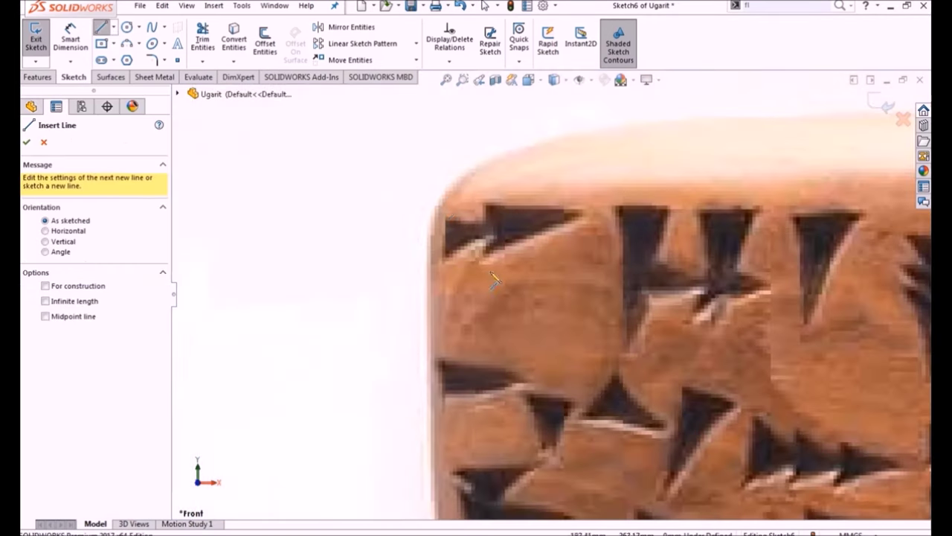
click(448, 220)
click(447, 260)
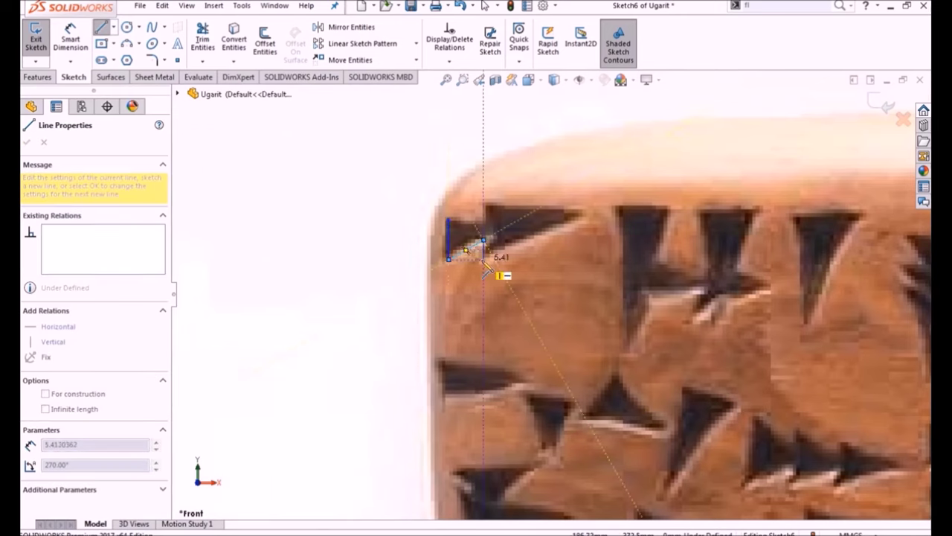
click(484, 240)
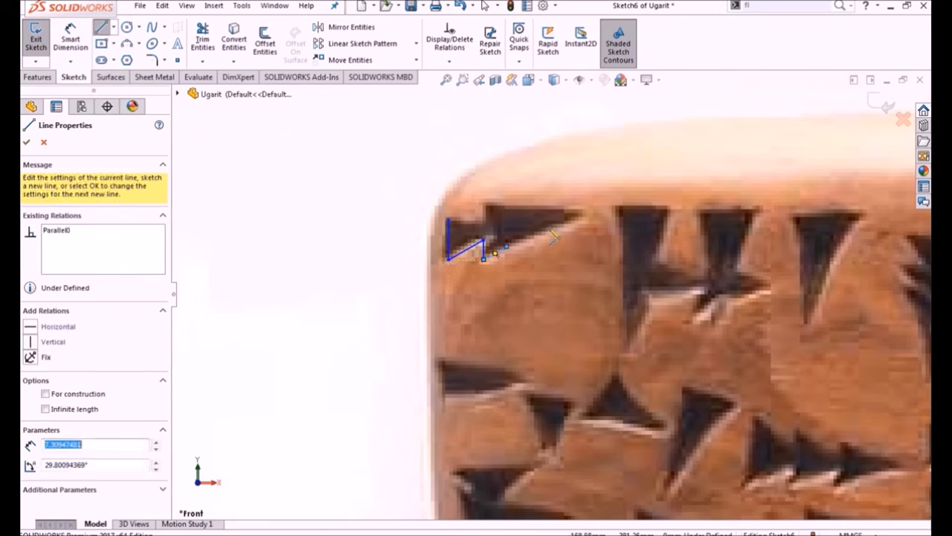
click(507, 247)
key(Escape)
drag(508, 247, 586, 210)
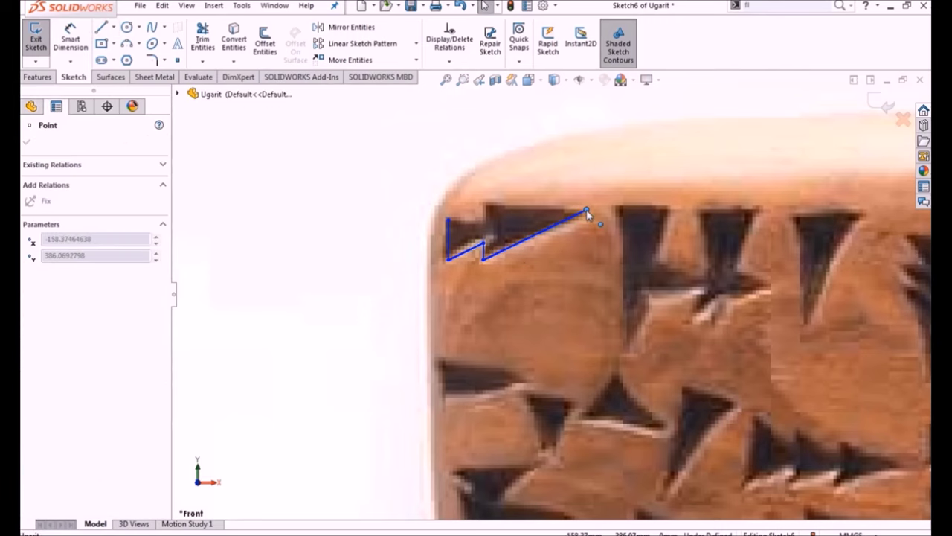
Trace the wedge's top edge and close its outline with a horizontal line, then start the wedge below.
click(101, 27)
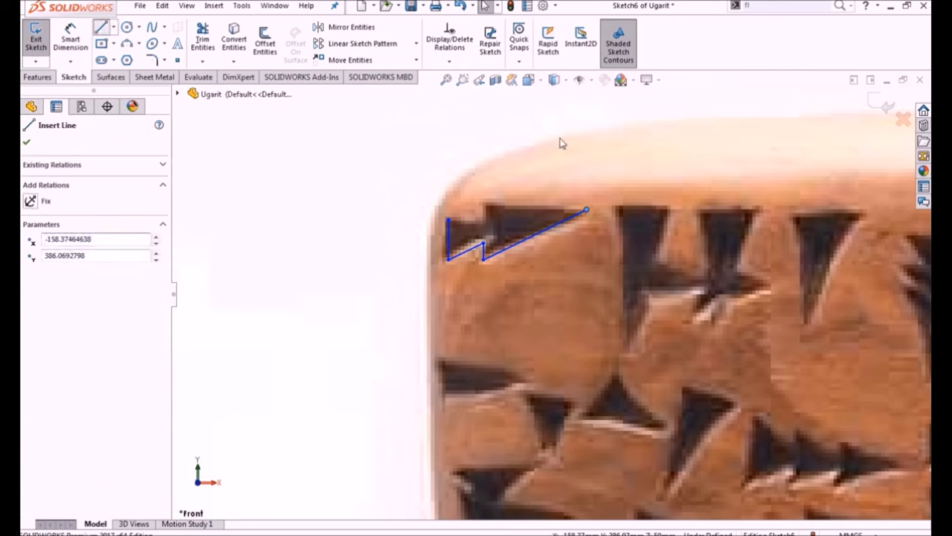
click(586, 211)
click(489, 206)
key(Escape)
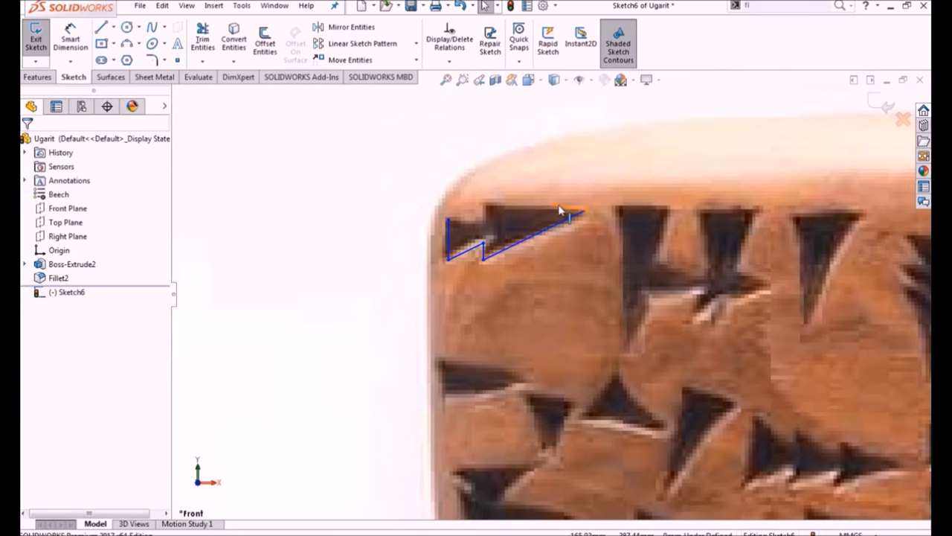
click(480, 204)
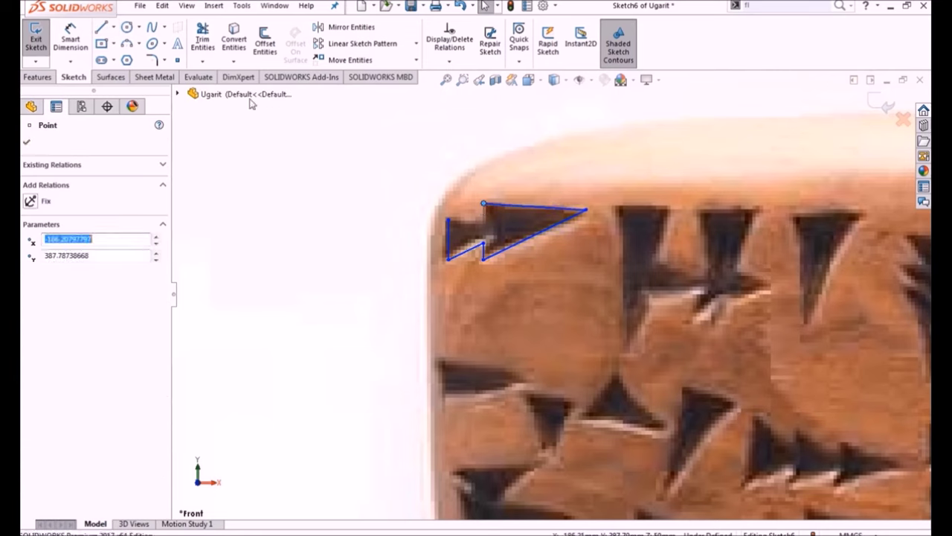
click(101, 28)
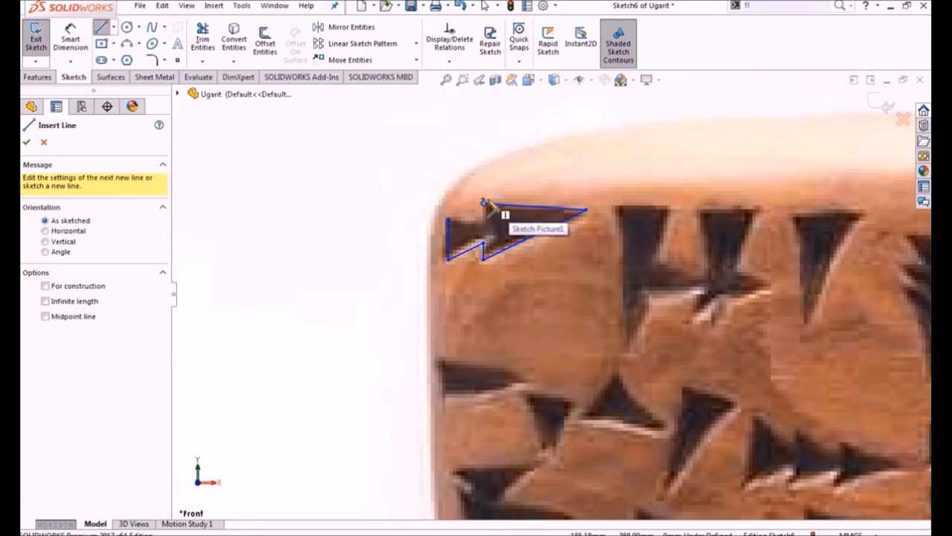
click(483, 203)
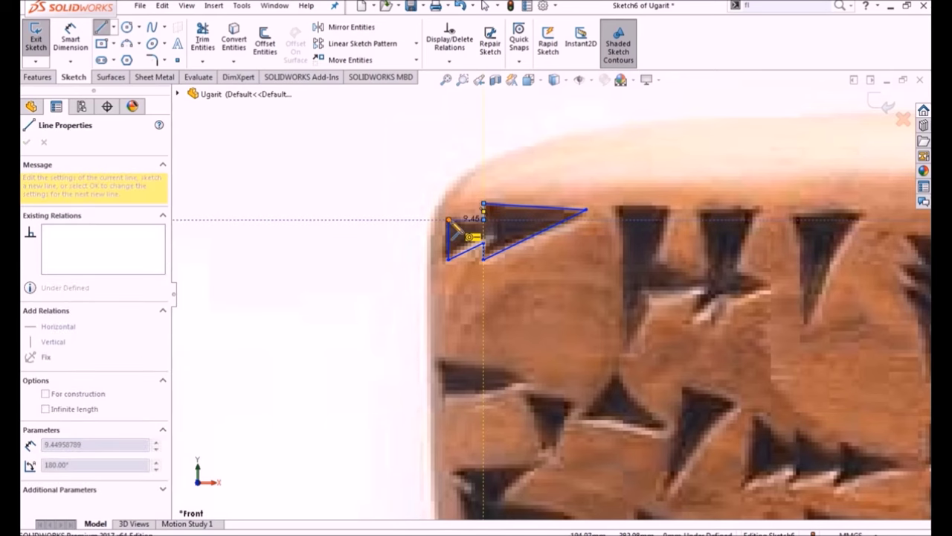
click(449, 220)
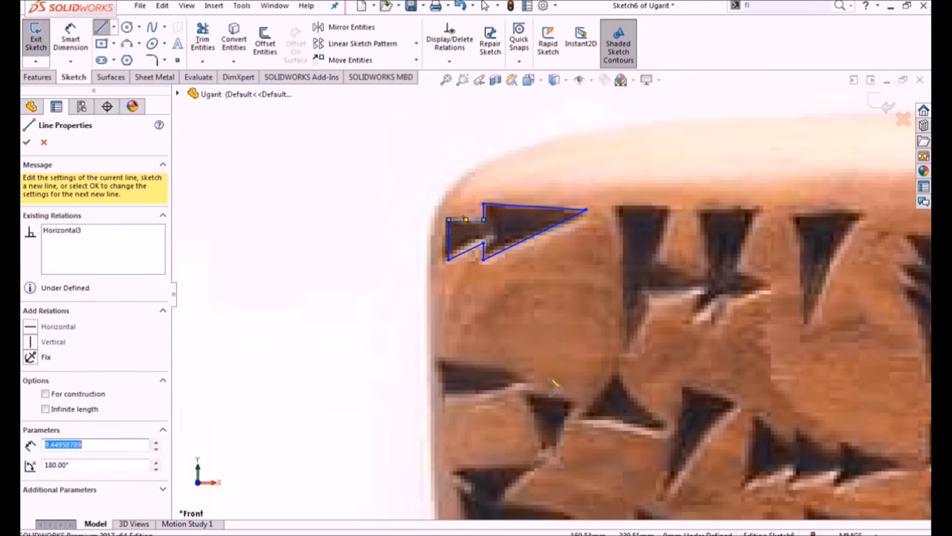
click(444, 361)
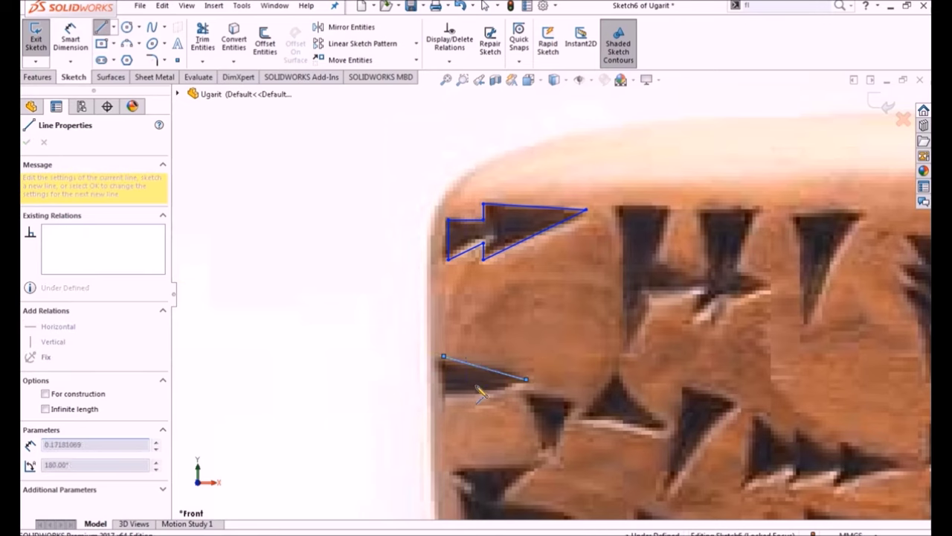
Trace the hooked wedge's top edge, long side to its tip, and notch edge.
double_click(444, 356)
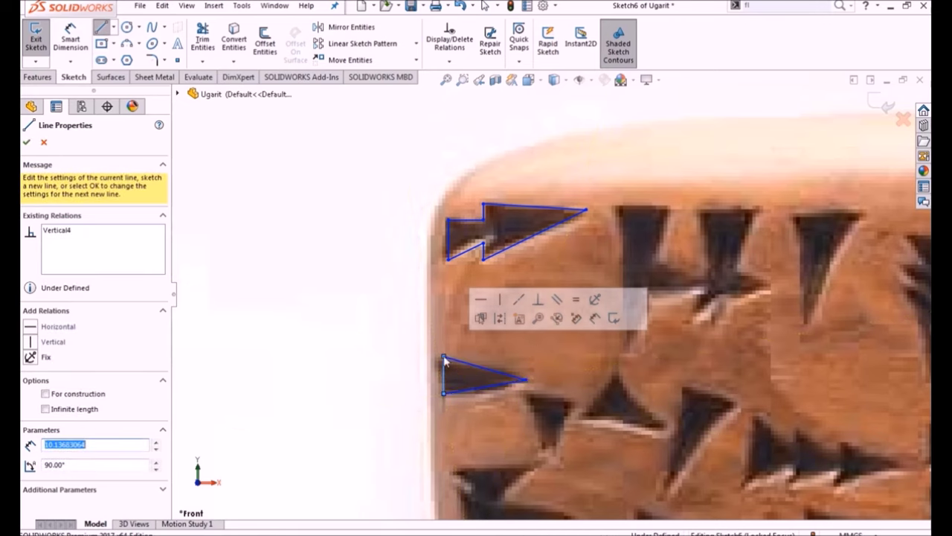
click(669, 202)
click(618, 202)
click(625, 355)
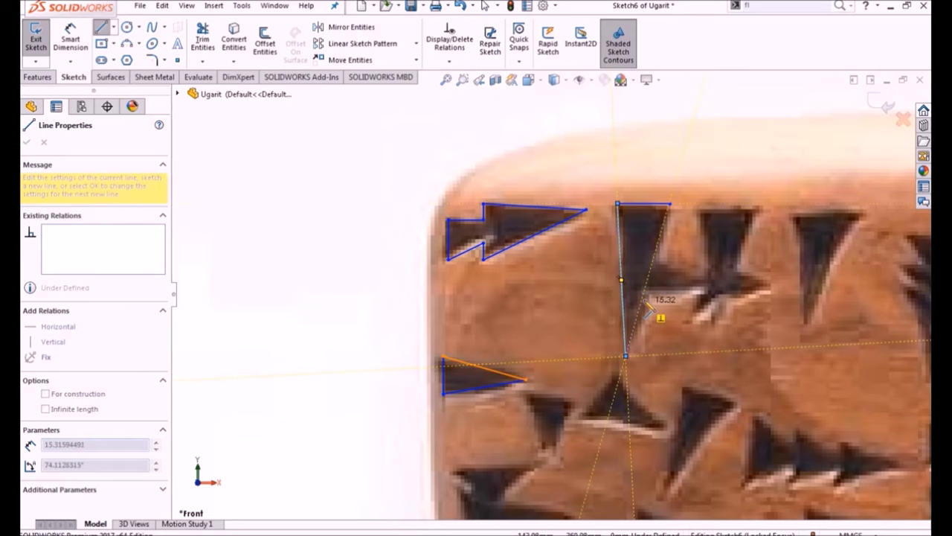
click(654, 291)
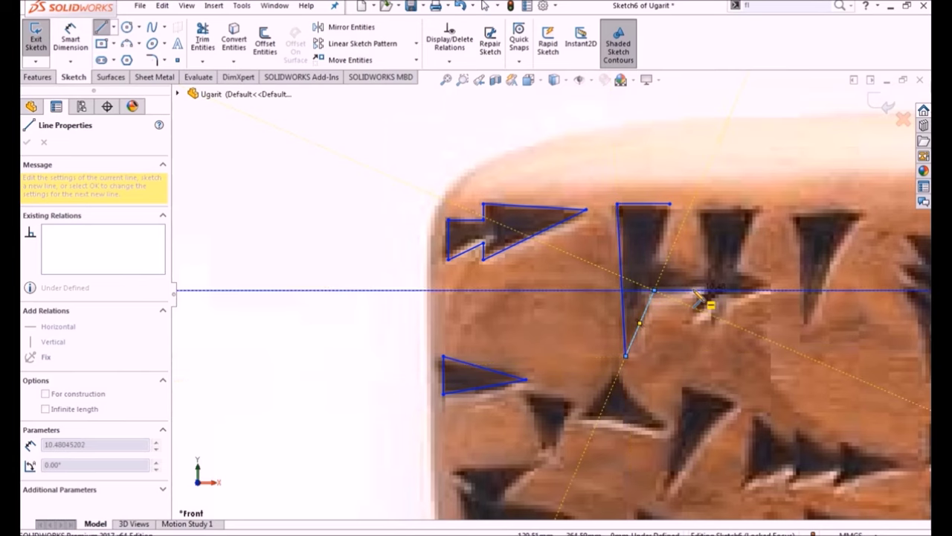
click(695, 291)
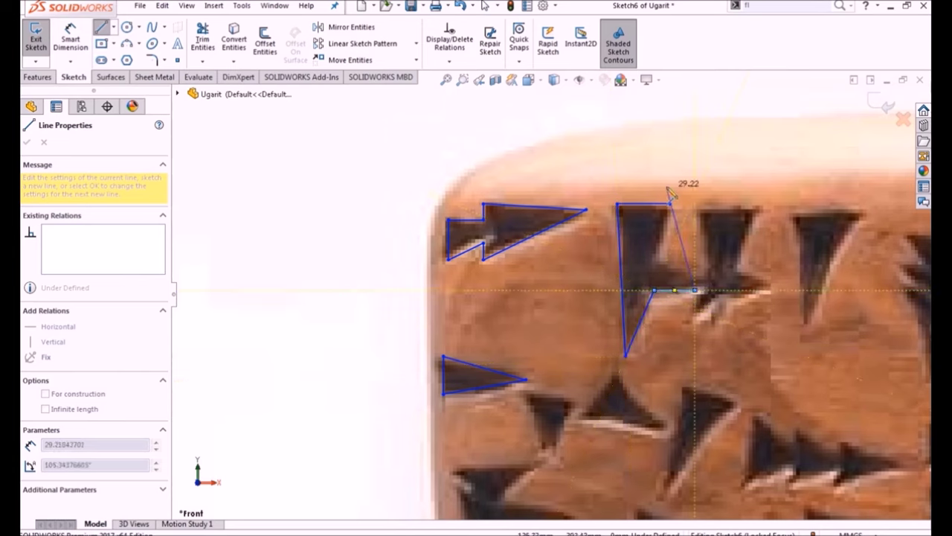
key(Escape)
Outline the neighbouring wedge sign in a closed loop of lines, including its protruding point.
key(l)
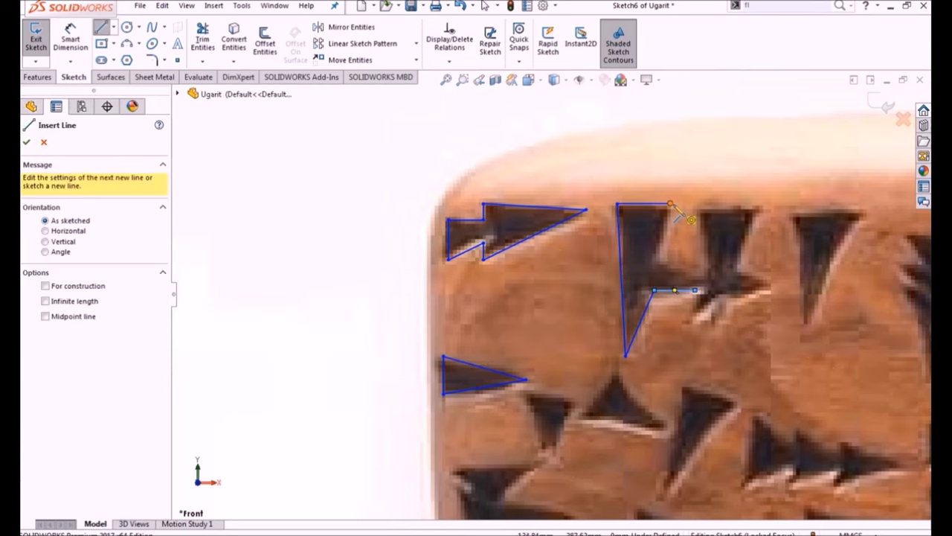
click(671, 204)
click(661, 261)
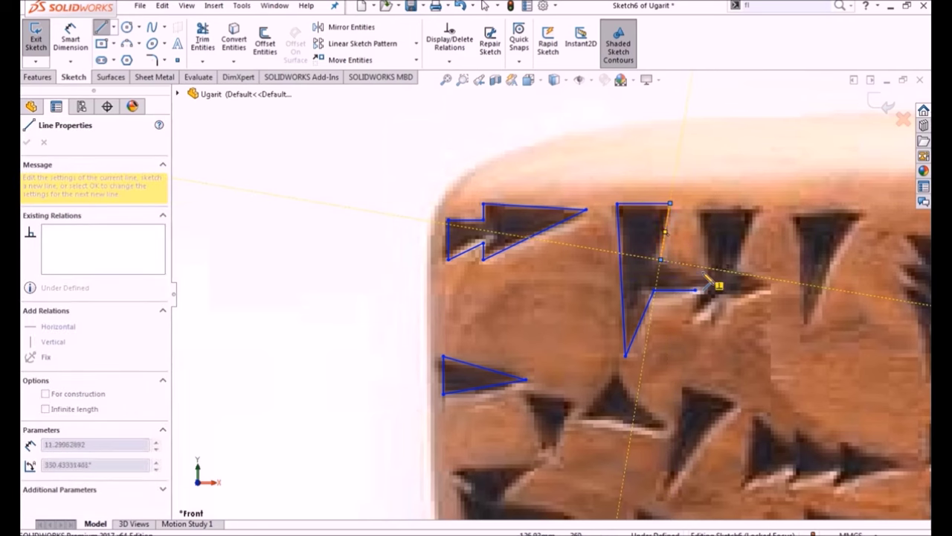
click(703, 275)
click(699, 211)
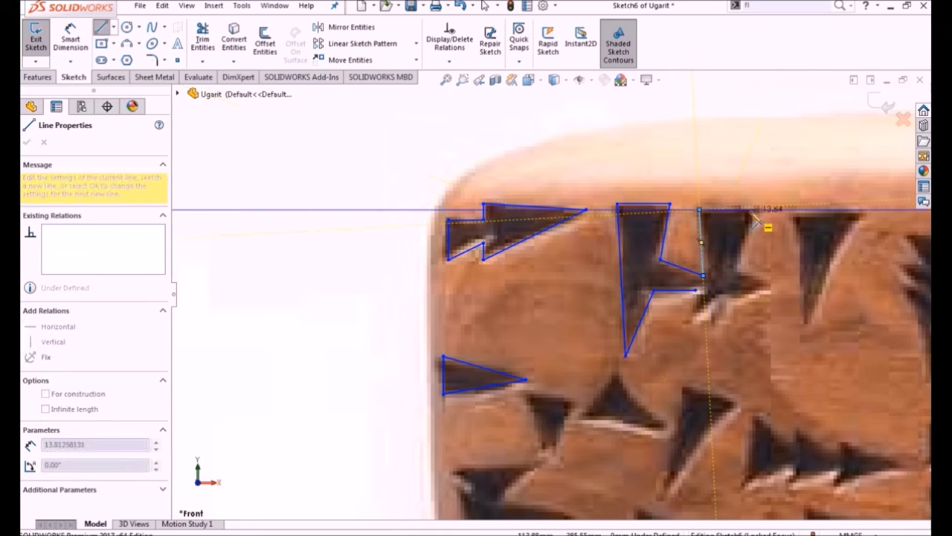
click(762, 210)
click(737, 276)
click(767, 287)
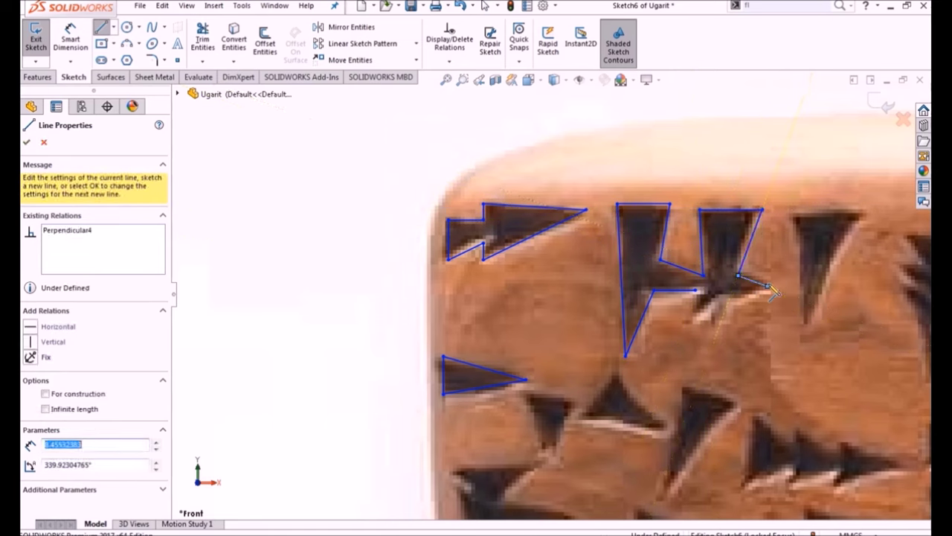
click(733, 291)
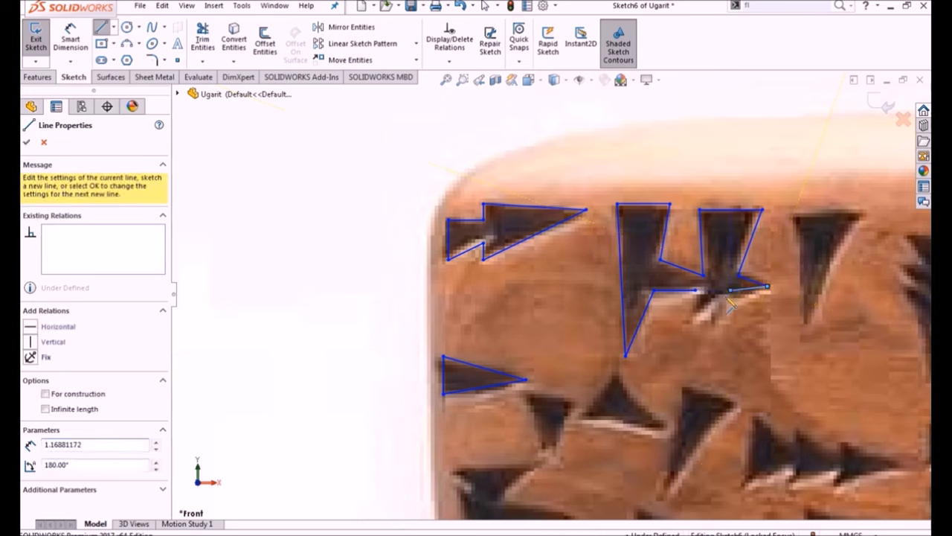
click(703, 340)
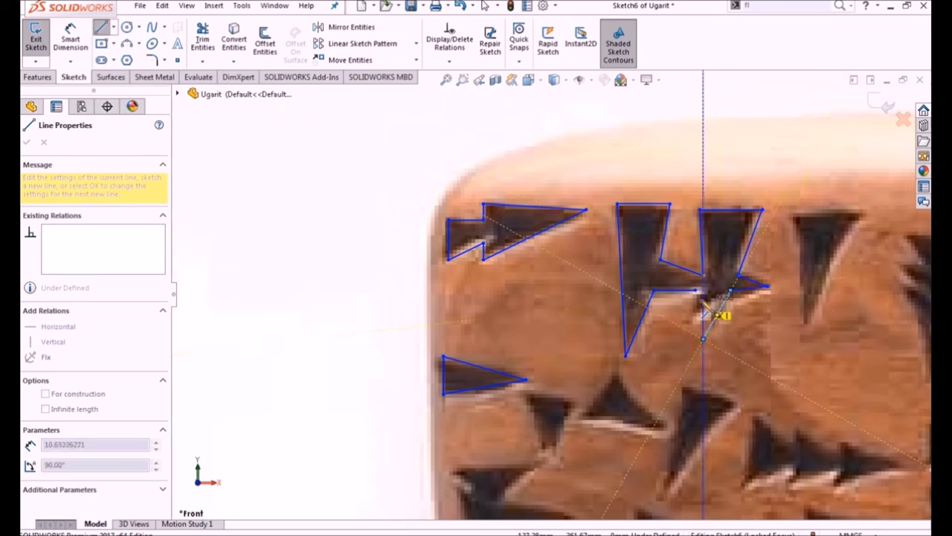
click(696, 291)
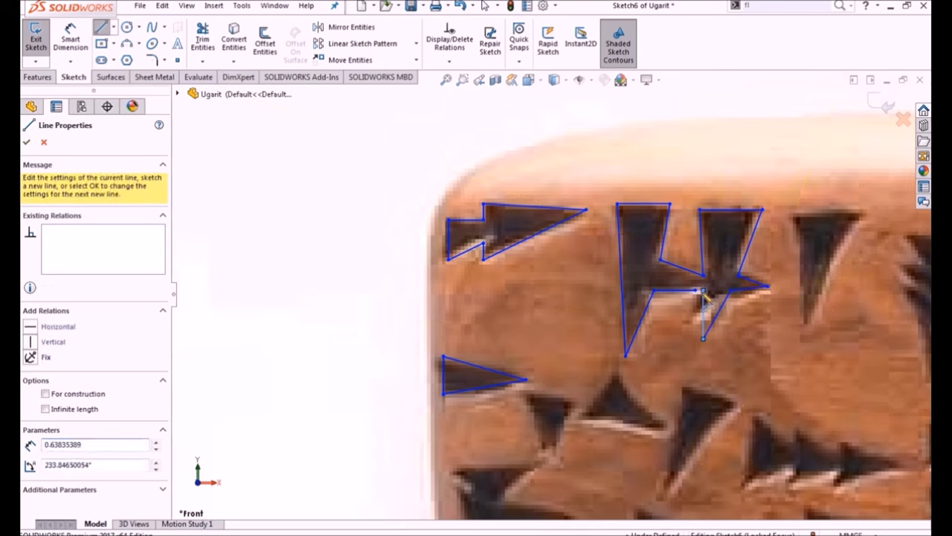
Drag the loose sketch point onto the outline corner.
key(Escape)
click(700, 292)
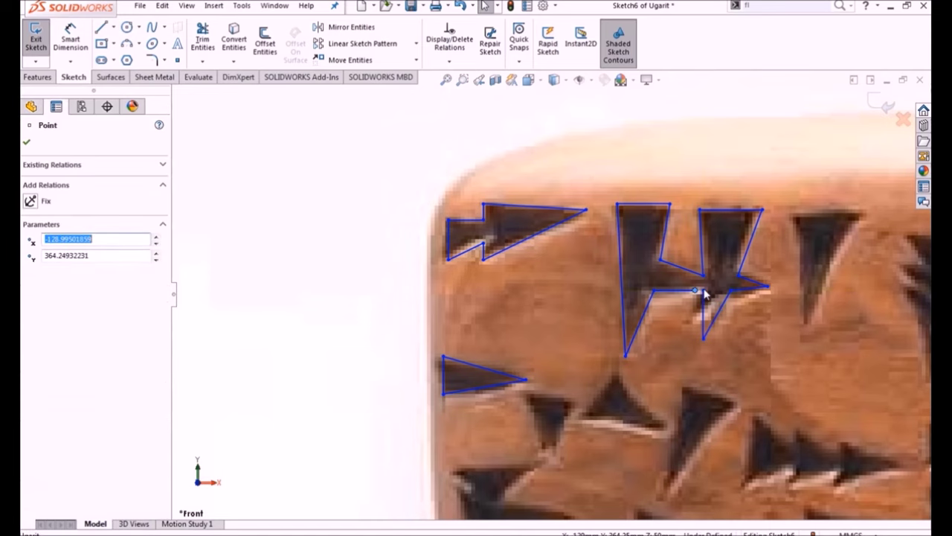
drag(700, 293, 715, 290)
key(Escape)
Resume line sketching and outline the small triangle below the left wedge.
scroll(775, 317, up, 2)
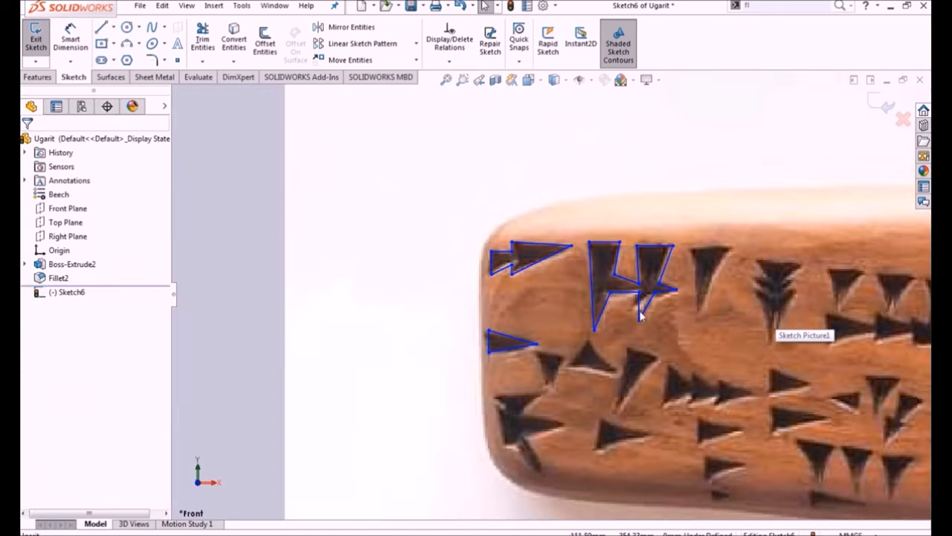
scroll(648, 304, down, 2)
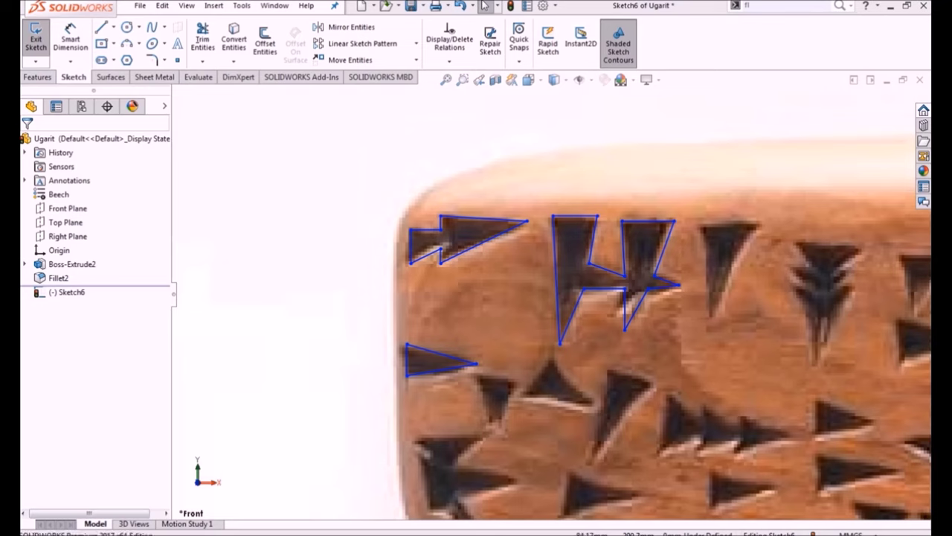
click(102, 31)
click(476, 379)
click(516, 379)
click(494, 425)
click(475, 379)
Trace the chain of arrow-wedge edges around the lower-left wedge, ending the chain.
scroll(492, 442, up, 2)
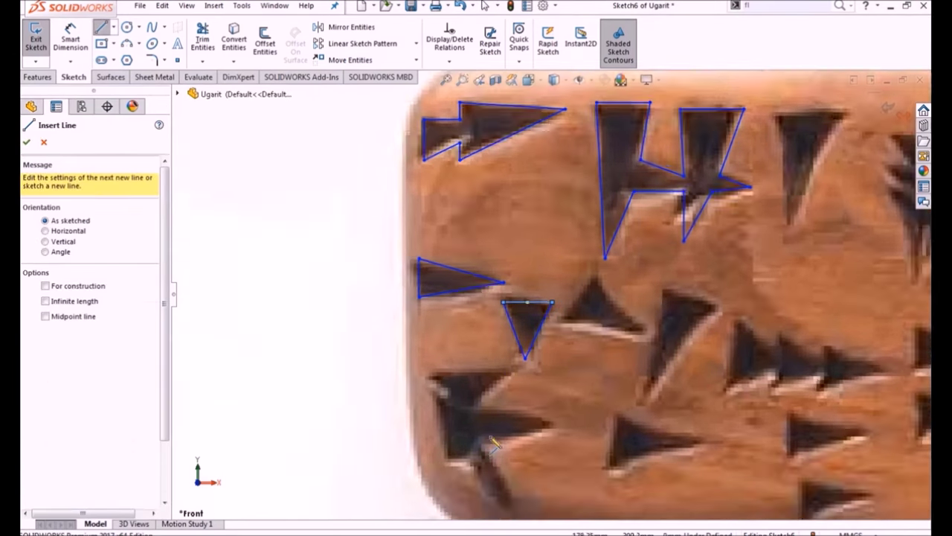
scroll(463, 397, up, 3)
click(566, 336)
click(444, 413)
scroll(419, 452, down, 3)
scroll(476, 431, up, 3)
click(477, 433)
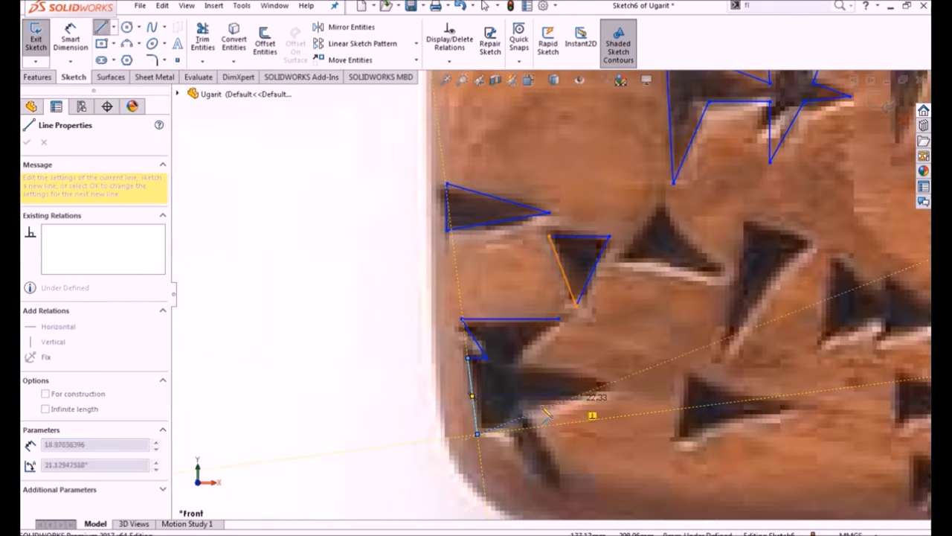
click(625, 385)
click(521, 363)
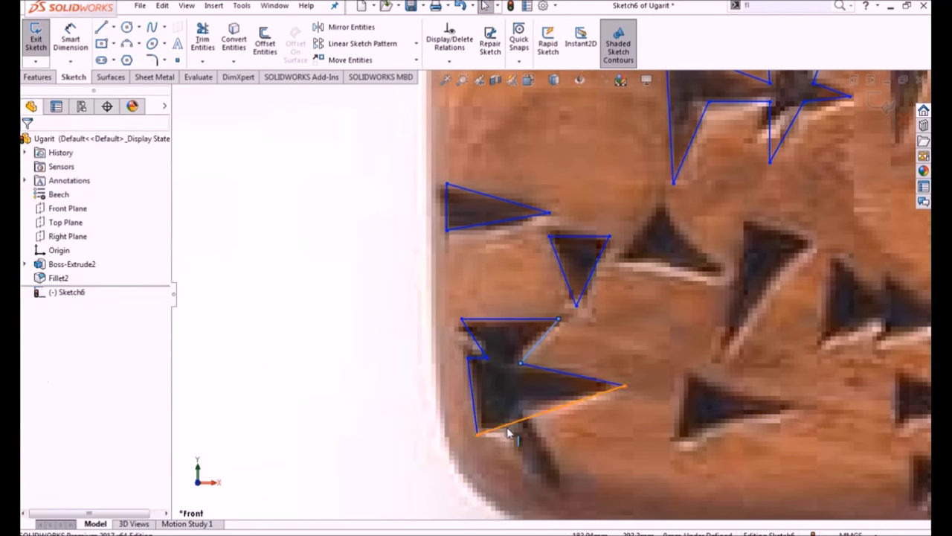
double_click(558, 489)
Outline two adjacent triangular wedges as closed triangles.
click(663, 204)
click(625, 259)
click(663, 204)
click(723, 363)
click(817, 238)
click(745, 222)
click(723, 363)
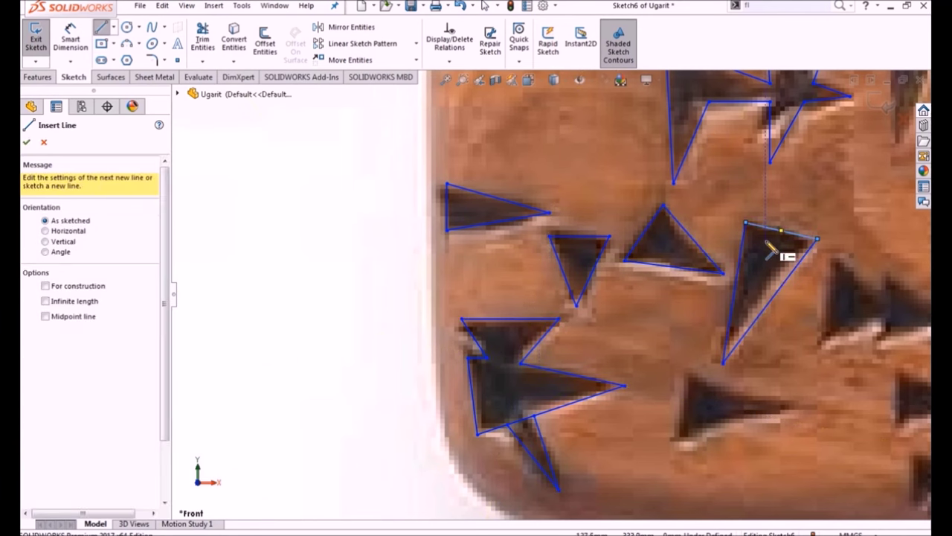
Close an outline around the lower-right wedge and start the next wedge's edge.
click(683, 373)
click(796, 407)
click(676, 443)
click(683, 372)
ctrl+middle_drag(837, 264, 668, 286)
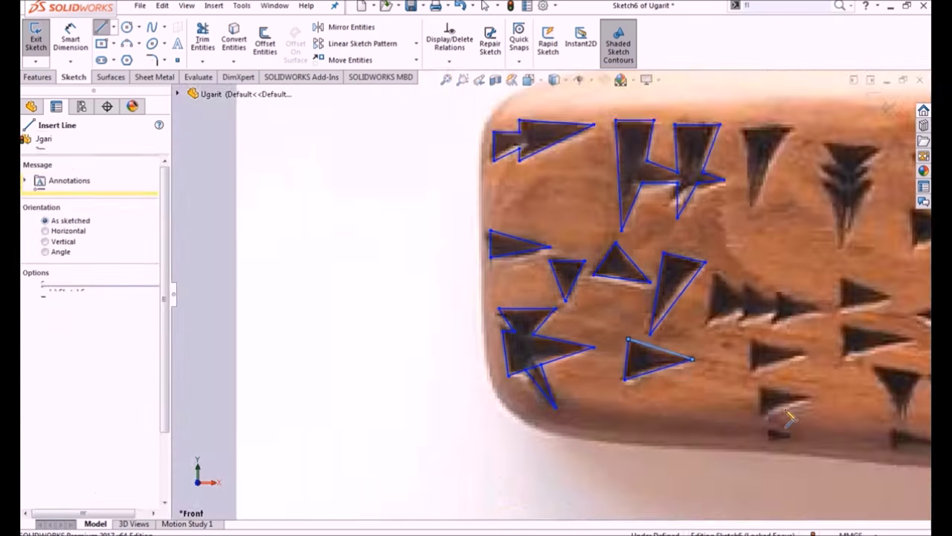
click(664, 278)
click(655, 366)
Outline the triangular wedge in the third row.
click(714, 342)
click(773, 364)
click(773, 311)
click(849, 342)
click(772, 364)
scroll(716, 320, up, 3)
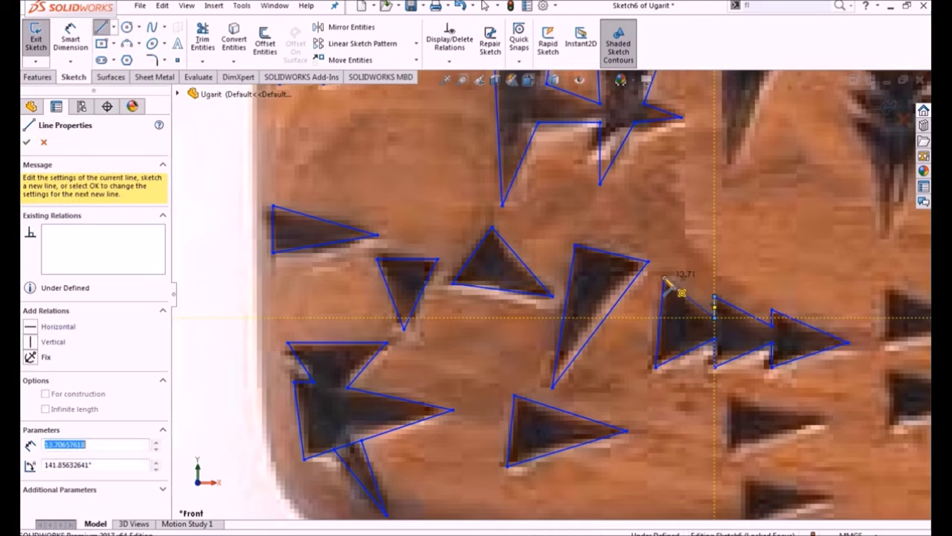
scroll(610, 181, down, 3)
Outline an upper-row wedge and trace the stacked sign's top edge.
click(595, 156)
click(611, 301)
click(596, 156)
click(739, 188)
click(770, 188)
drag(770, 189, 833, 196)
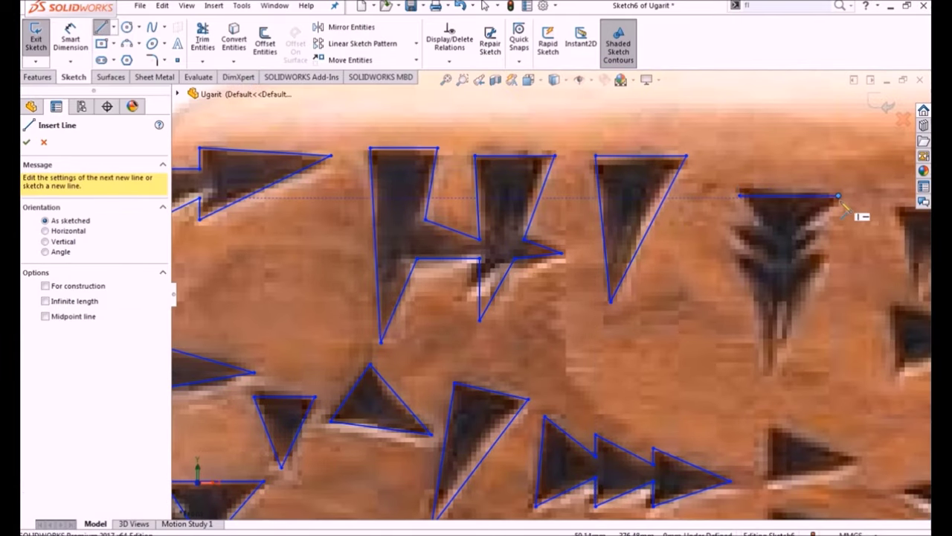
click(839, 196)
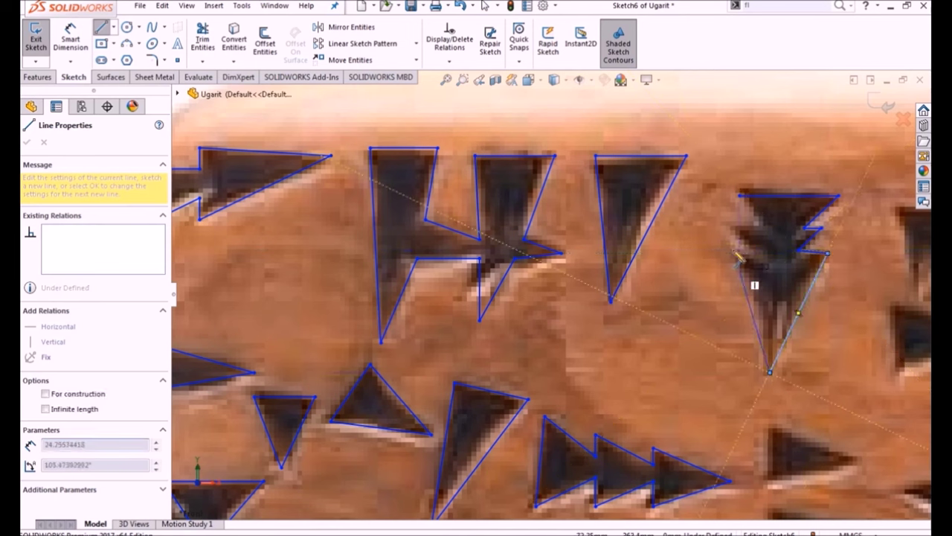
Trace the stacked sign's right and notched left sides into a closed outline.
key(Escape)
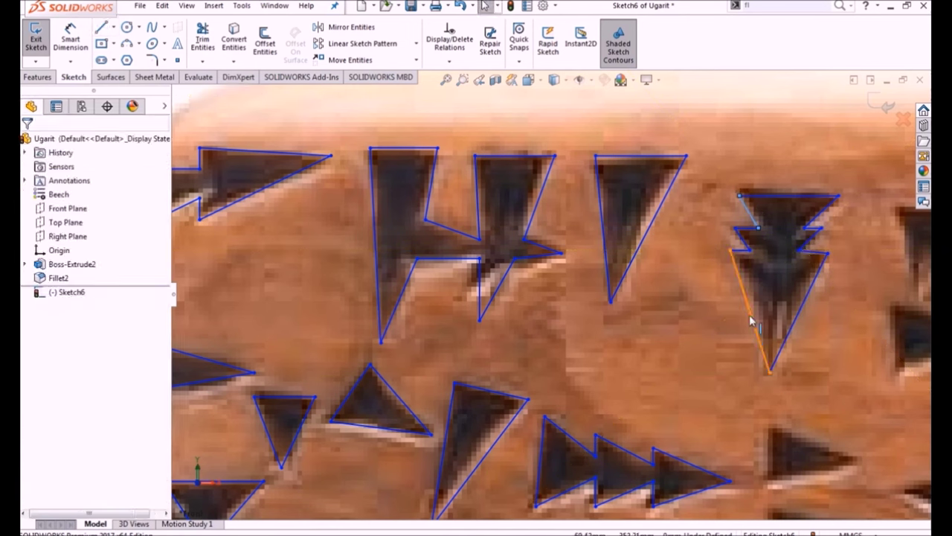
ctrl+middle_drag(750, 223, 640, 154)
click(654, 356)
click(655, 415)
click(755, 398)
click(654, 356)
Outline the first two lower-row wedges in Sketch6 as closed triangles.
scroll(718, 367, up, 3)
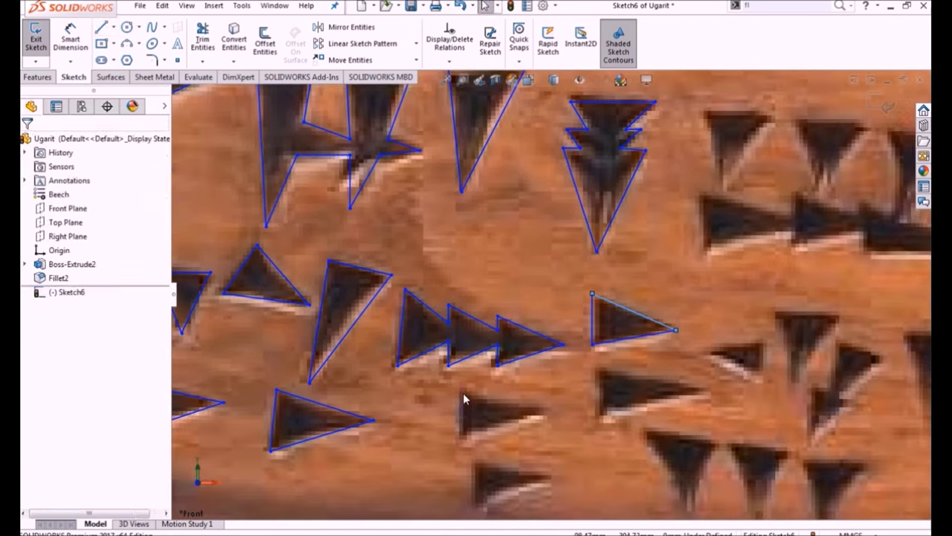
scroll(513, 415, down, 2)
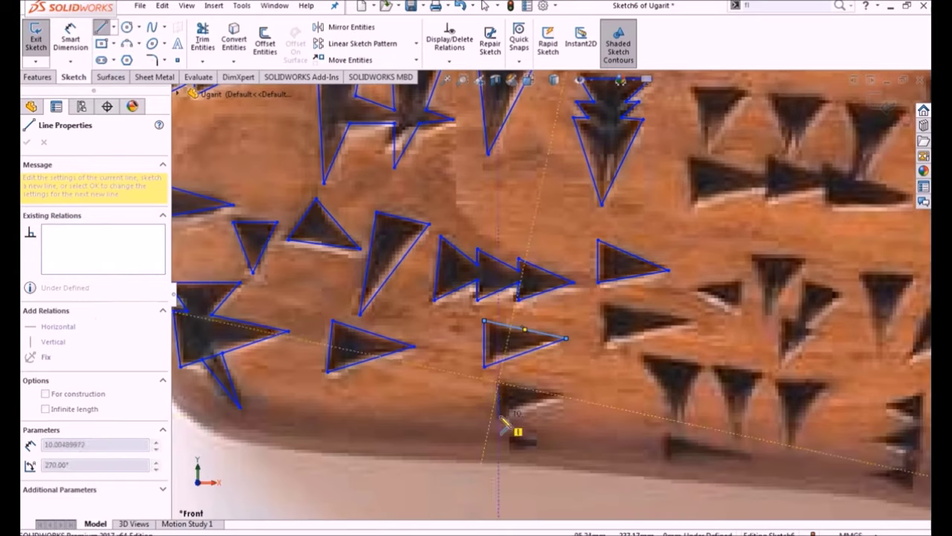
click(601, 346)
click(601, 301)
click(696, 323)
click(674, 416)
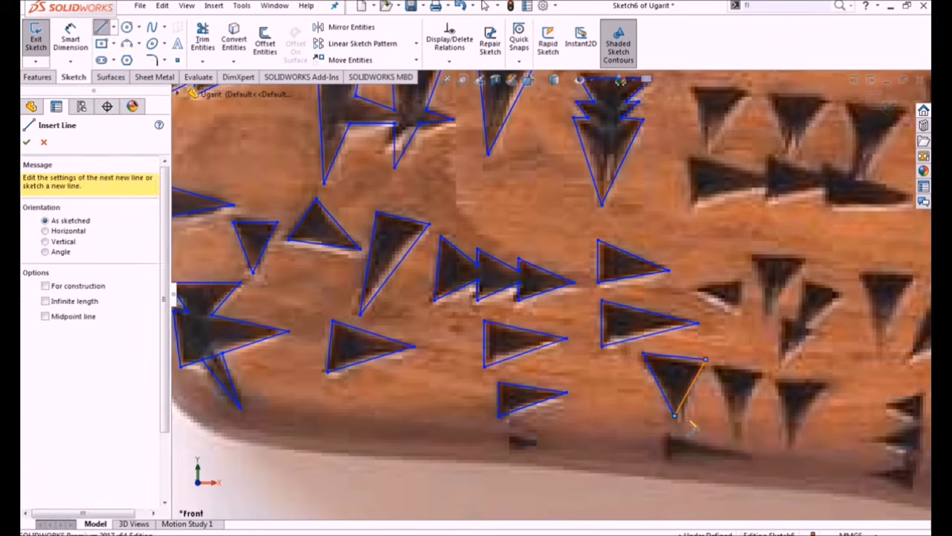
click(669, 450)
click(711, 366)
click(769, 366)
click(733, 422)
click(710, 366)
click(769, 366)
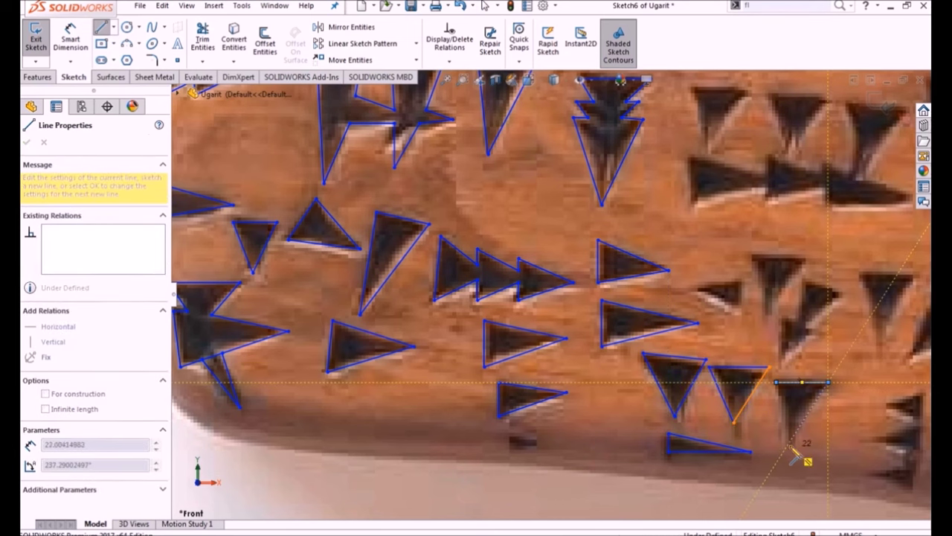
key(Escape)
Trace the next small wedge and its right-hand neighbour as closed triangles.
scroll(729, 283, down, 3)
click(631, 284)
click(715, 270)
click(757, 330)
click(727, 232)
click(828, 232)
click(757, 330)
click(821, 268)
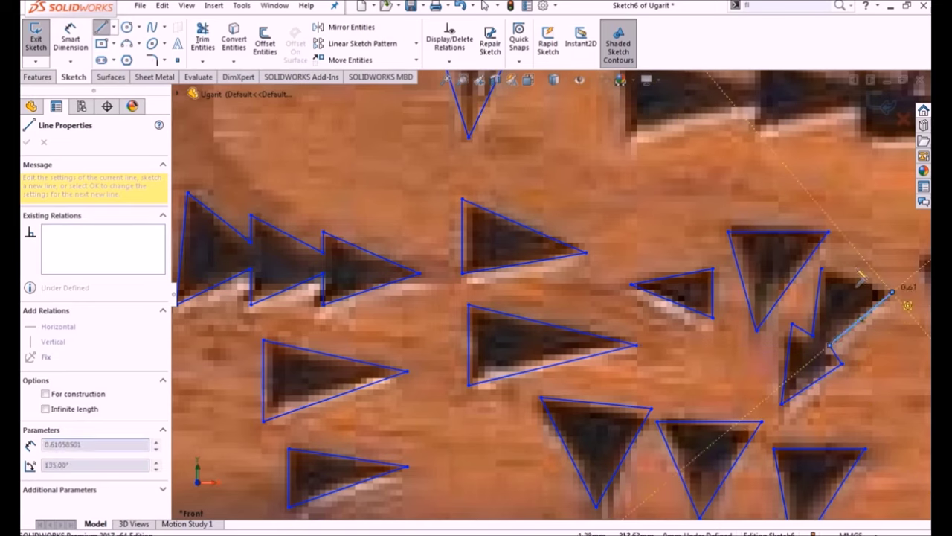
click(822, 269)
Outline the following wedge pair, closing each triangle at its start corner.
scroll(625, 197, down, 3)
click(649, 195)
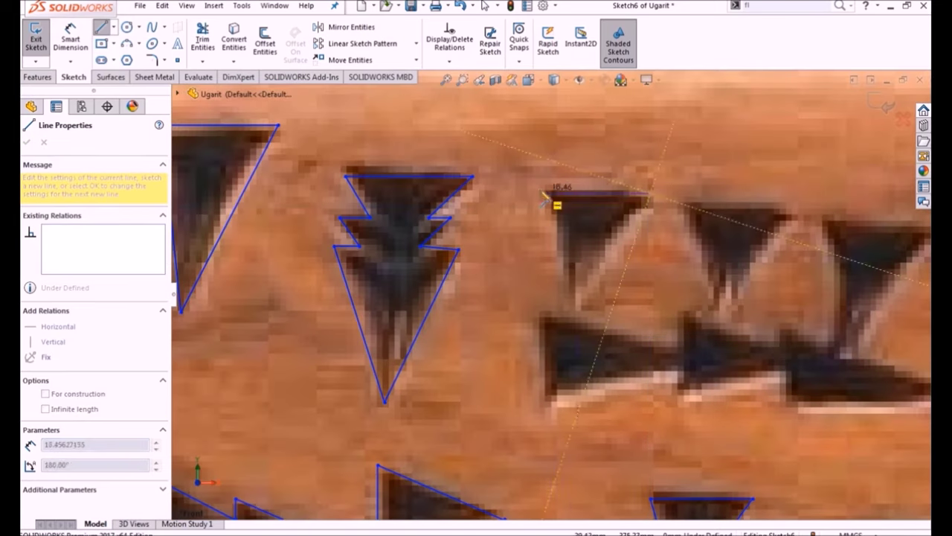
click(653, 194)
drag(678, 207, 795, 207)
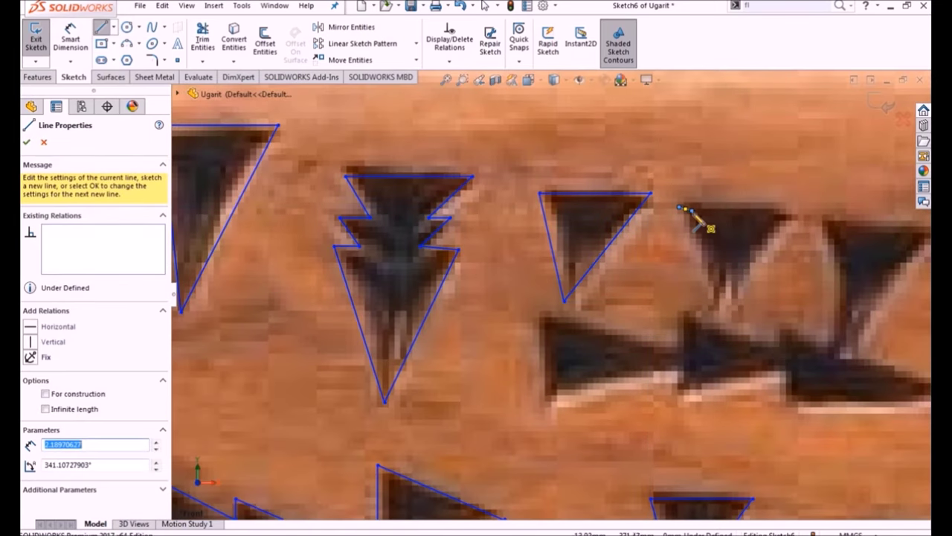
click(795, 207)
click(716, 301)
click(678, 207)
click(796, 207)
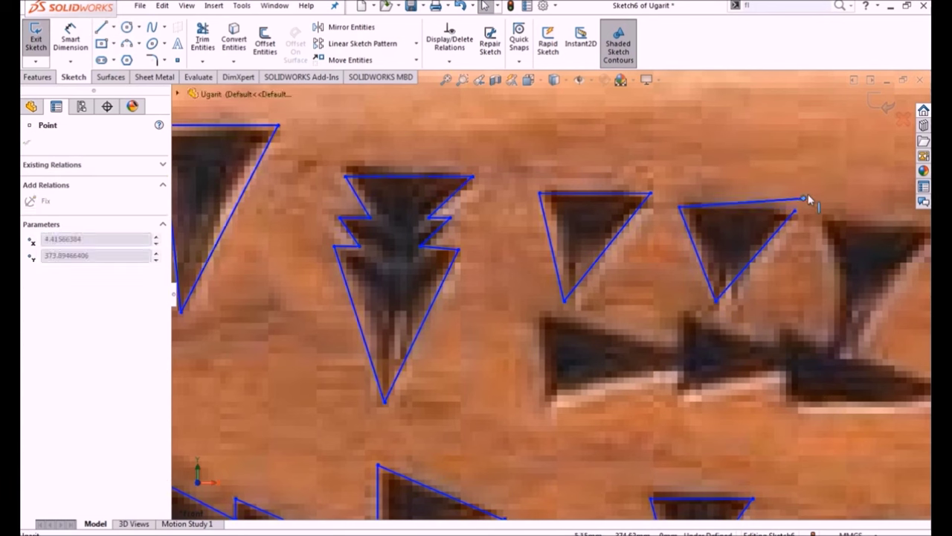
scroll(806, 203, up, 3)
scroll(715, 327, down, 3)
click(775, 253)
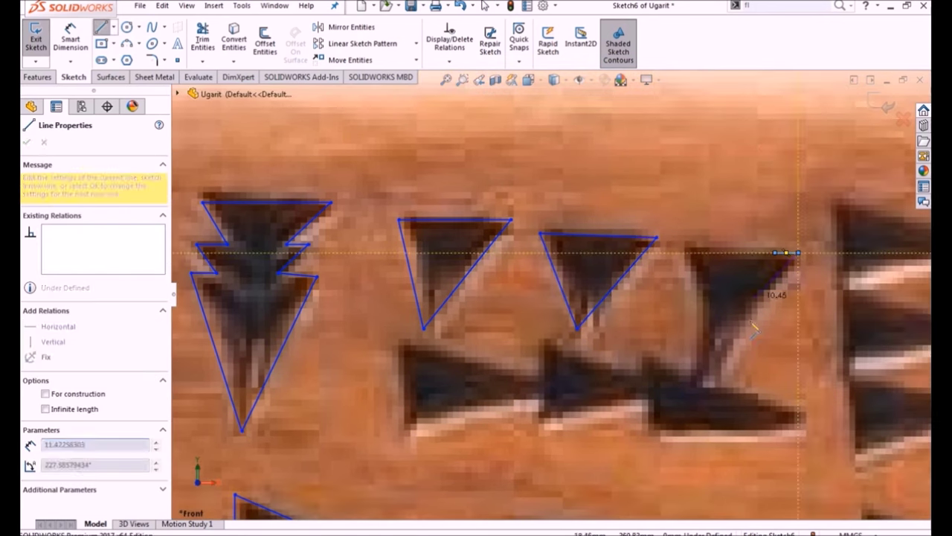
click(692, 251)
key(Escape)
Trace the vertical wedge edge and the adjoining horizontal wedge group.
scroll(776, 255, up, 3)
scroll(698, 329, down, 3)
key(l)
drag(464, 297, 463, 385)
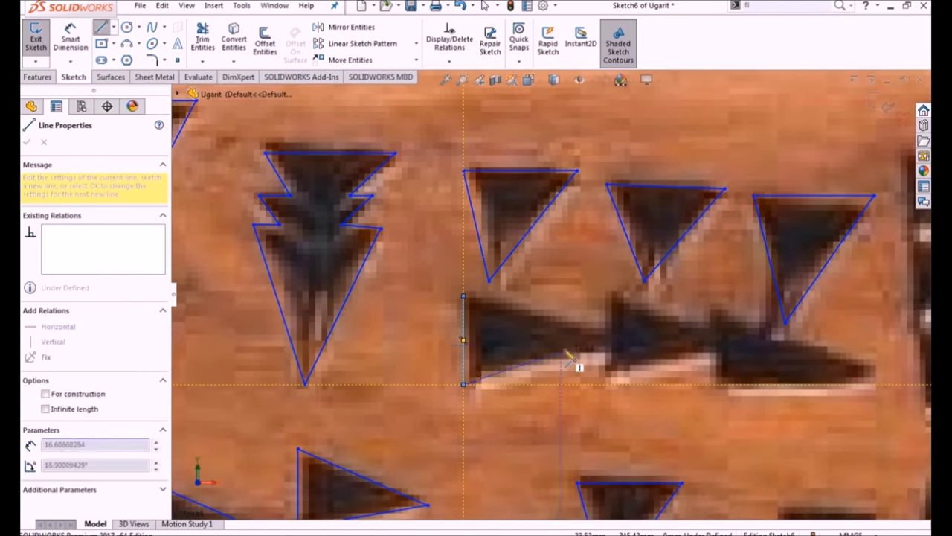
click(603, 351)
click(602, 372)
click(715, 354)
click(716, 385)
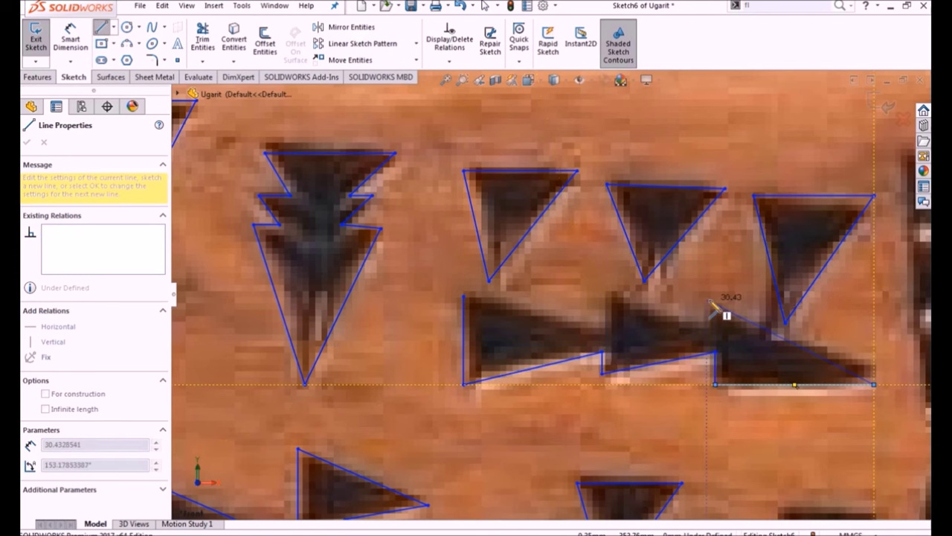
click(602, 294)
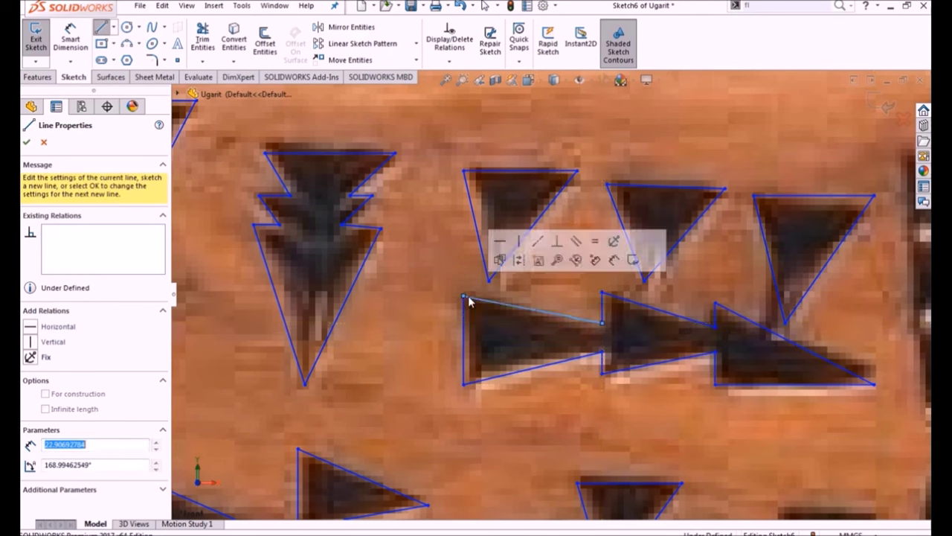
scroll(602, 297, up, 3)
scroll(699, 182, down, 3)
click(702, 252)
click(844, 217)
Close the lower and upper wedge triangles while panning along the row.
scroll(844, 217, up, 3)
scroll(707, 298, down, 3)
drag(702, 266, 702, 325)
click(844, 291)
click(702, 267)
ctrl+middle_drag(729, 350, 622, 333)
click(601, 326)
click(606, 389)
click(603, 326)
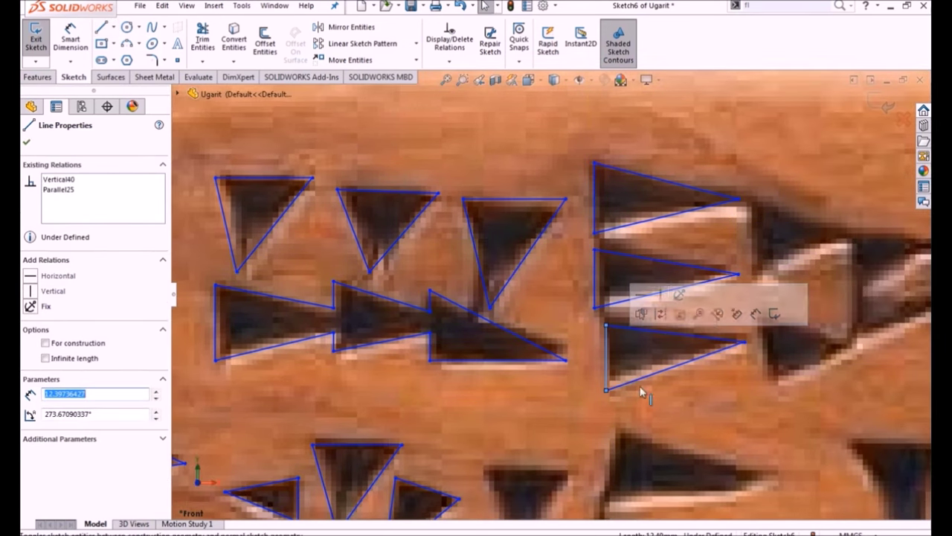
ctrl+middle_drag(600, 140, 502, 147)
click(744, 247)
Outline the lower dark wedge and the wedge to its right as triangles.
click(656, 207)
click(663, 317)
click(664, 387)
click(741, 357)
click(664, 318)
click(757, 238)
click(757, 354)
click(693, 280)
click(572, 268)
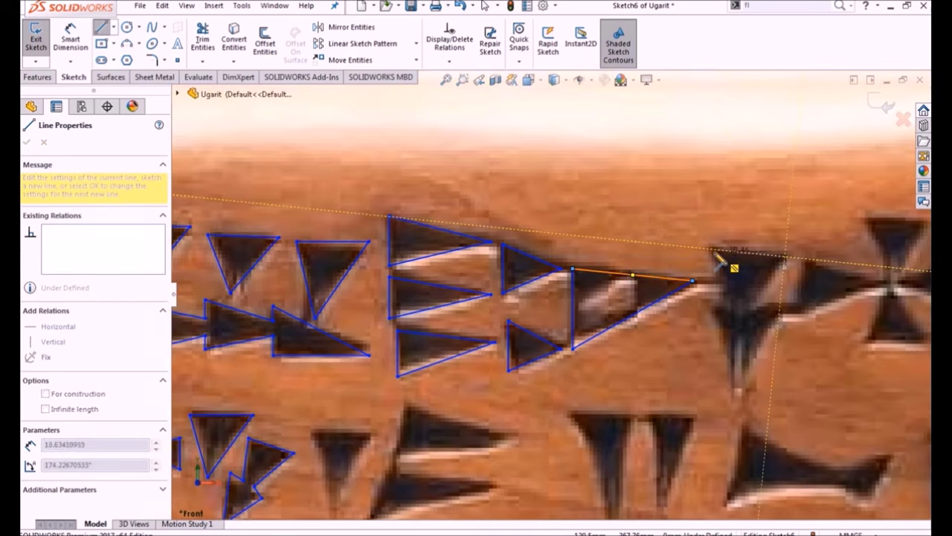
Trace the right sign's triangle and the nearby dark wedge outline.
click(729, 309)
click(723, 390)
click(776, 310)
click(753, 310)
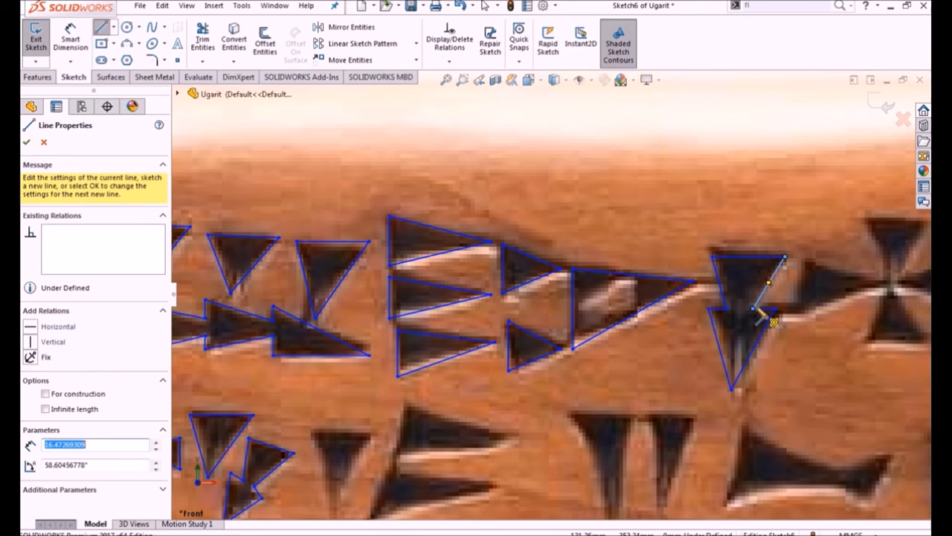
click(787, 256)
scroll(573, 402, down, 2)
scroll(573, 402, up, 3)
scroll(484, 310, down, 3)
click(441, 296)
click(530, 296)
click(466, 405)
click(441, 296)
Outline the three stacked small wedges as closed triangles.
key(l)
click(585, 256)
click(558, 369)
click(727, 382)
click(533, 439)
click(558, 368)
ctrl+middle_drag(621, 377, 551, 325)
click(546, 322)
click(545, 361)
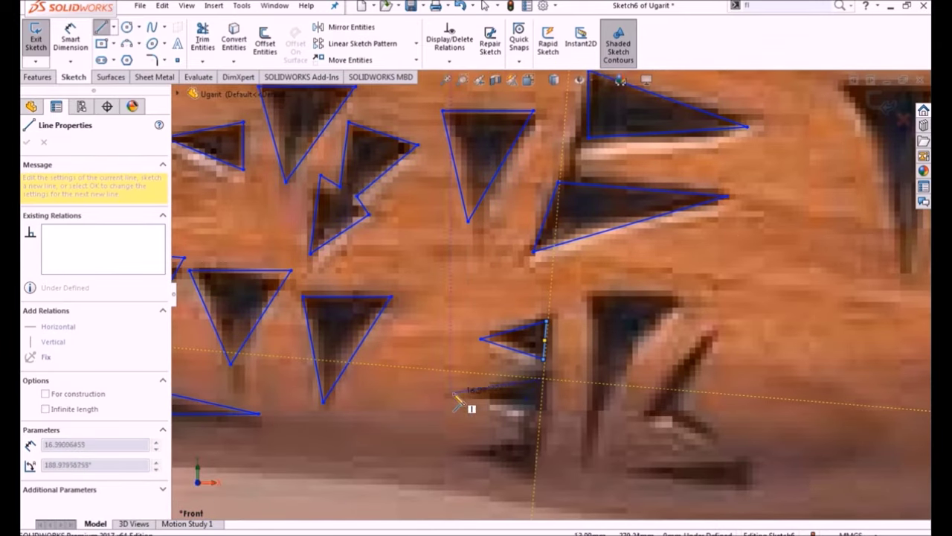
click(543, 413)
ctrl+middle_drag(543, 413, 550, 351)
Trace the wedge below, the tall vertical wedge and the dark wedge at right.
click(540, 383)
click(457, 395)
click(540, 418)
click(540, 383)
click(685, 236)
click(591, 236)
click(592, 407)
click(684, 236)
click(718, 273)
click(654, 354)
click(723, 384)
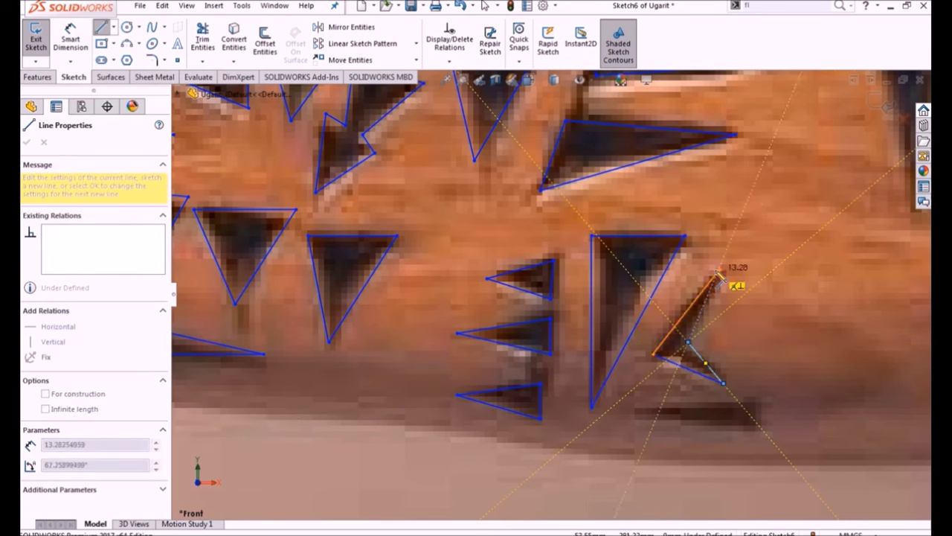
scroll(733, 405, up, 1)
scroll(732, 402, up, 2)
Close the triangle around the second wedge and add a short edge beside it.
scroll(702, 393, up, 2)
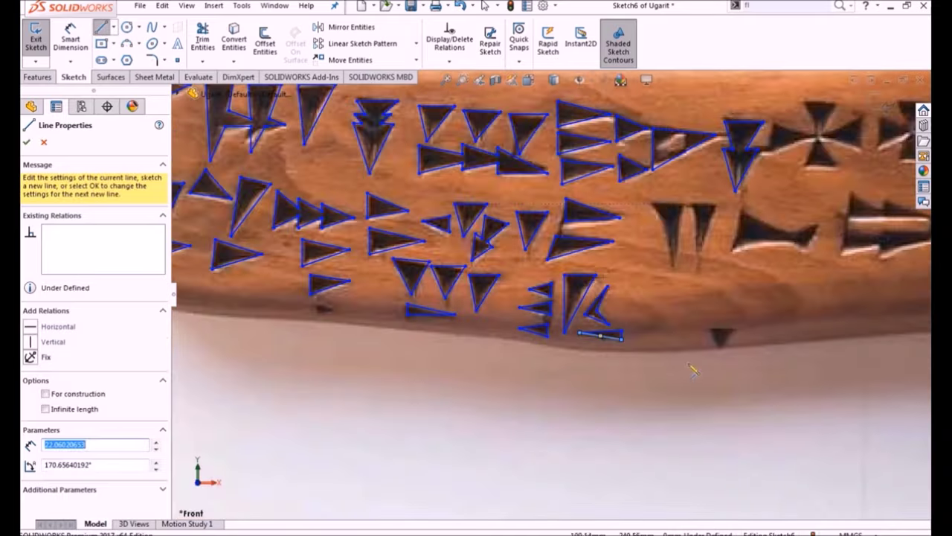
scroll(614, 341, down, 5)
click(692, 278)
scroll(692, 278, up, 2)
scroll(670, 335, down, 1)
click(649, 287)
click(634, 379)
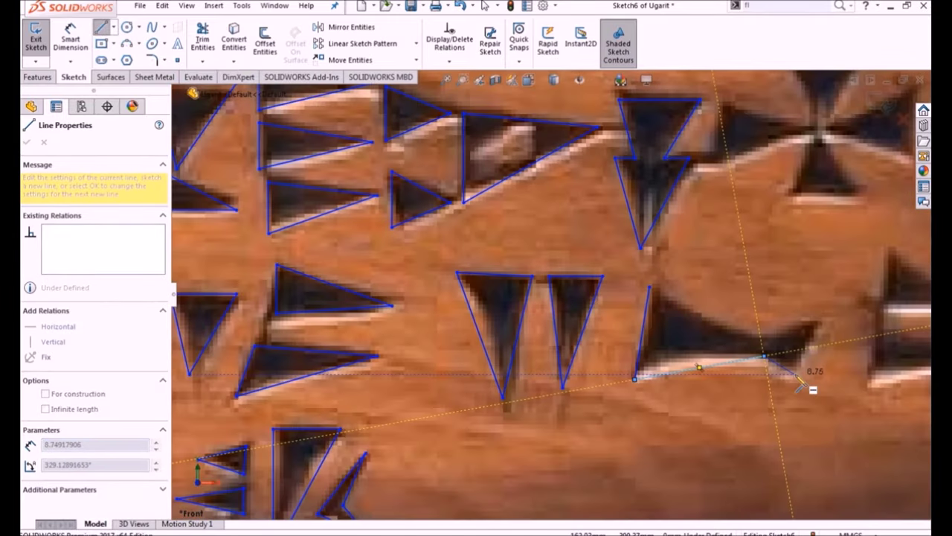
Trace a closed line outline around the first cross-shaped sign.
scroll(766, 342, down, 3)
scroll(648, 206, up, 3)
click(633, 197)
click(547, 174)
click(546, 245)
click(625, 214)
click(601, 277)
click(747, 238)
click(746, 159)
click(667, 192)
click(691, 133)
click(655, 212)
click(622, 131)
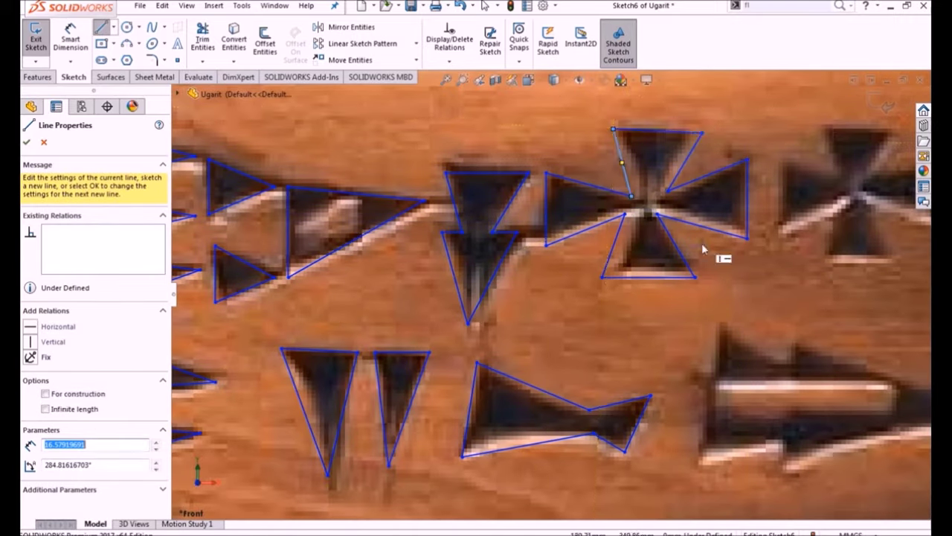
Trace a closed line outline around the second cross-shaped sign.
scroll(669, 253, down, 2)
scroll(640, 231, up, 2)
click(595, 244)
click(594, 311)
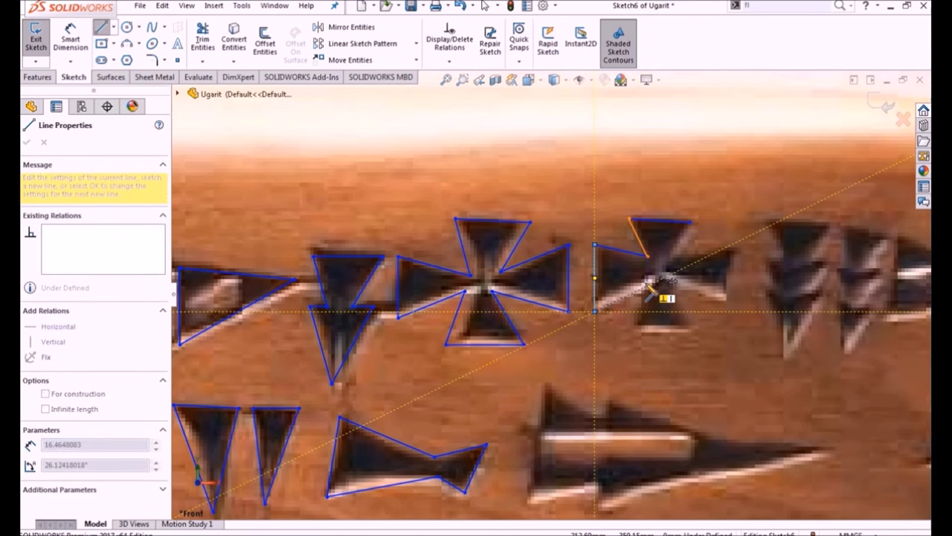
click(653, 282)
click(727, 299)
click(727, 257)
click(673, 256)
click(691, 220)
Outline the stacked wedge sign's top, slanted side and lower wedge tip.
click(828, 222)
click(764, 221)
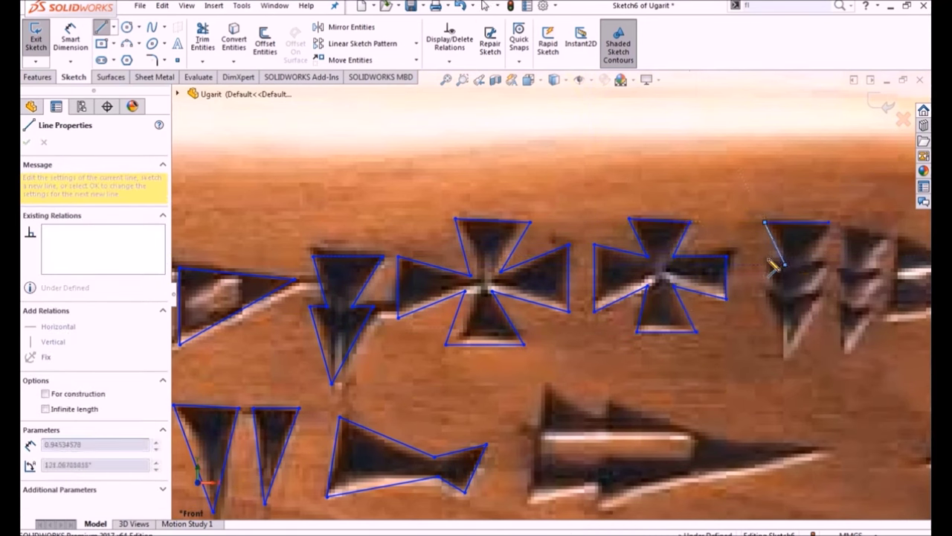
click(787, 260)
click(774, 283)
click(785, 350)
click(828, 294)
click(804, 294)
key(Escape)
Join the stray short segment to the outline and drag its corner onto the wedge.
key(Escape)
scroll(818, 276, down, 3)
click(725, 239)
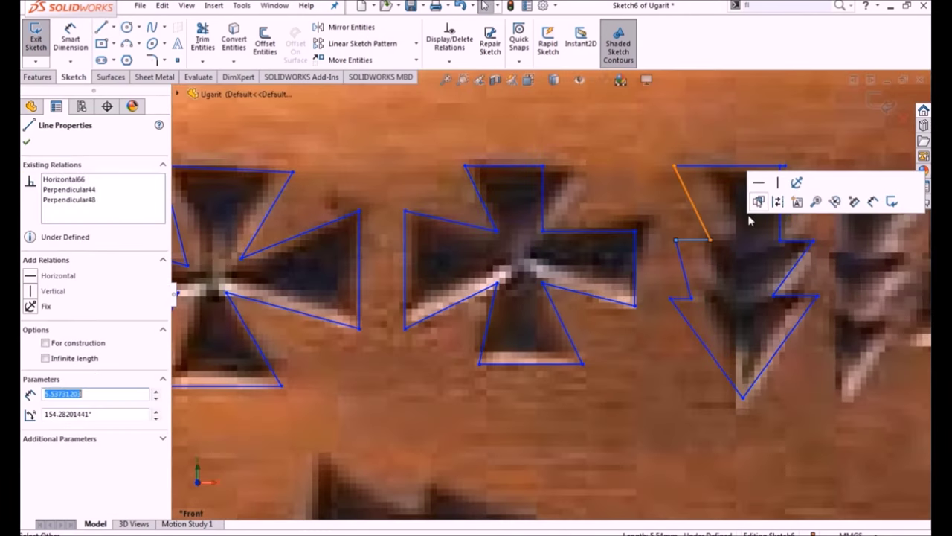
ctrl+click(712, 238)
key(Escape)
click(707, 240)
key(Escape)
click(727, 248)
drag(727, 248, 744, 270)
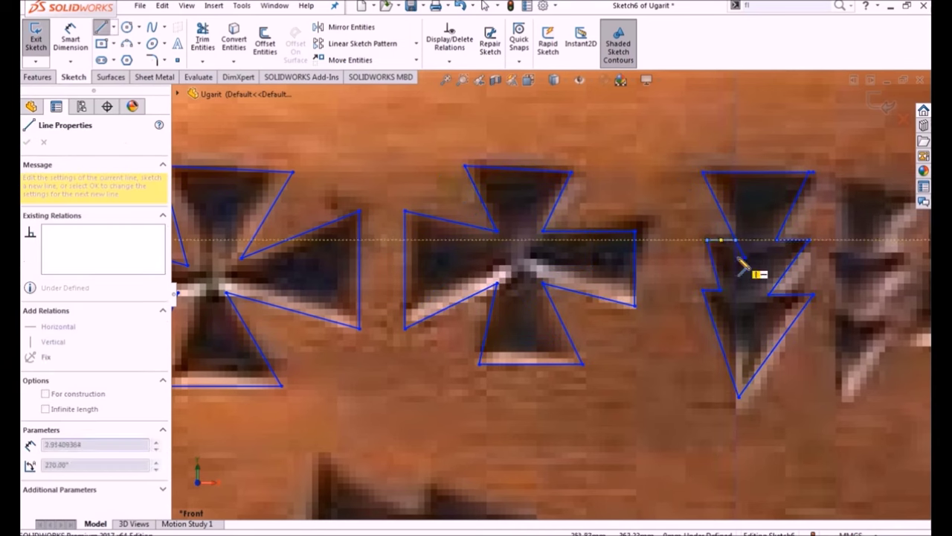
Retrace the stacked, notched wedge sign's full contour including its middle notch.
key(t)
ctrl+middle_drag(742, 264, 621, 312)
key(l)
click(713, 304)
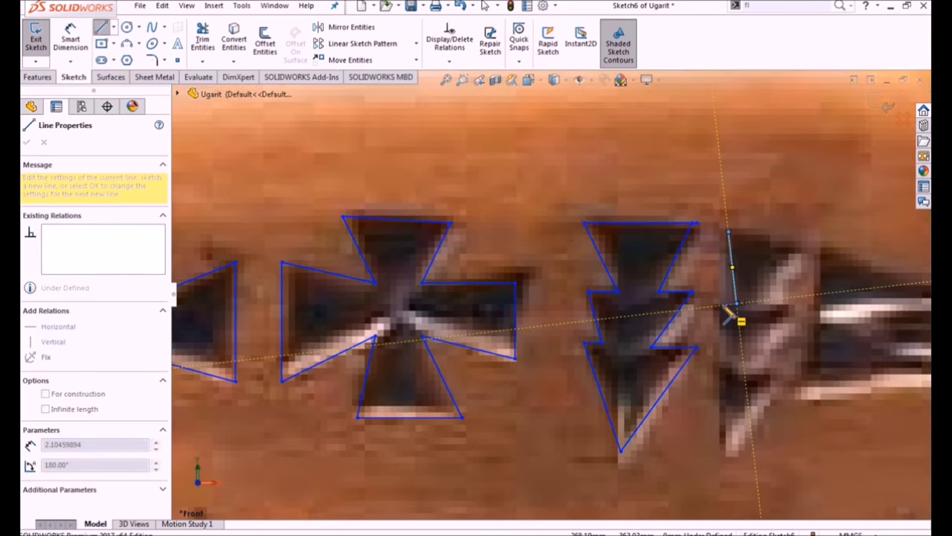
click(733, 359)
click(782, 372)
click(756, 367)
click(795, 304)
click(771, 304)
click(802, 232)
click(729, 232)
Add the missing short edge closing the gap in the stacked sign's right outline.
key(l)
click(756, 367)
click(787, 358)
Close the top horizontal wedge triangle and outline the lower horizontal wedge.
click(210, 37)
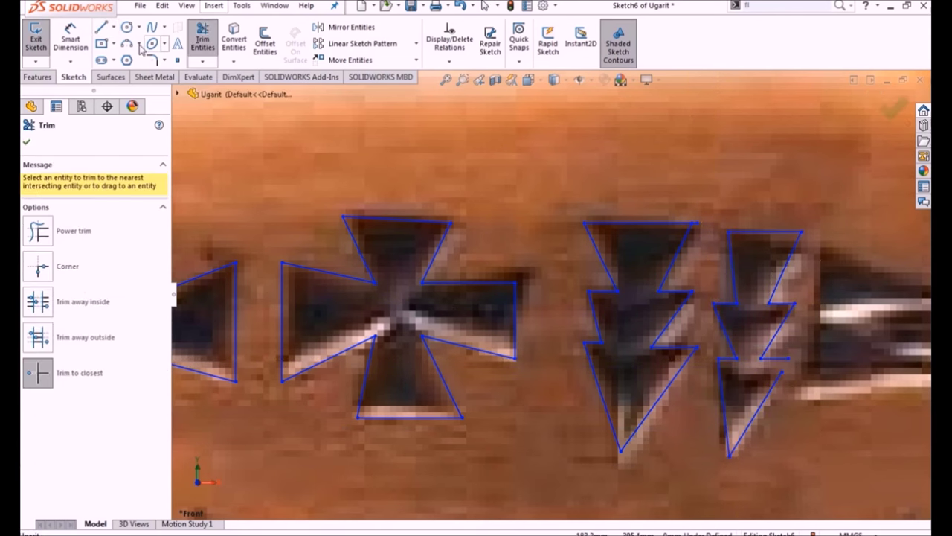
click(781, 372)
click(787, 376)
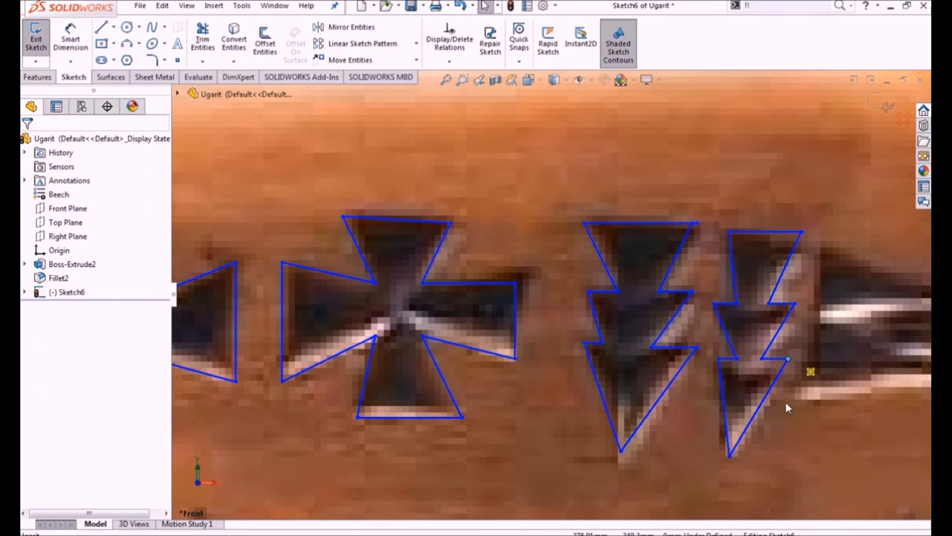
scroll(788, 372, up, 3)
key(l)
click(630, 269)
click(629, 327)
click(716, 343)
click(630, 356)
Drag the short segment's end into place and close the open right-hand triangle.
click(698, 315)
key(Escape)
click(719, 322)
key(Escape)
drag(719, 321, 748, 318)
key(l)
click(748, 318)
click(672, 321)
key(Escape)
Trace a closed outline around the star-shaped sign.
scroll(645, 279, down, 2)
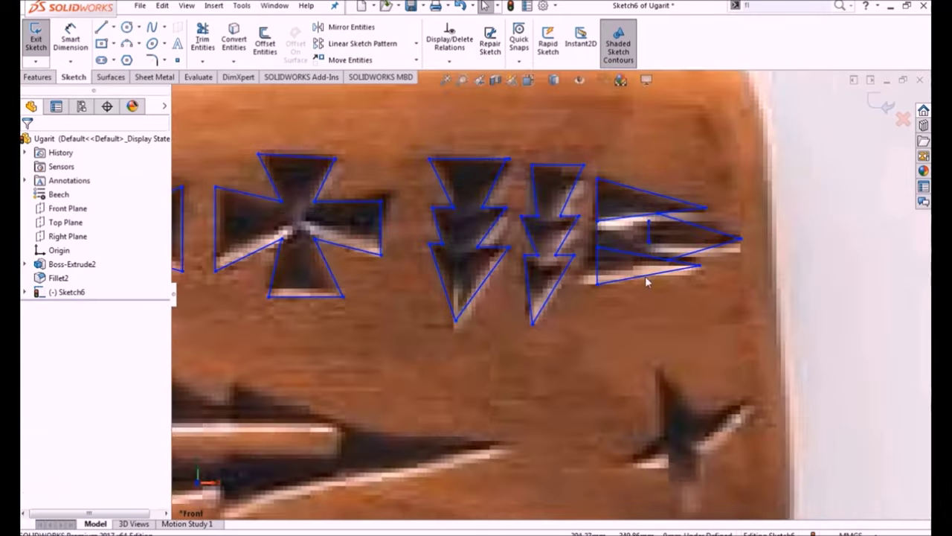
scroll(682, 362, up, 3)
scroll(628, 389, down, 3)
key(l)
click(603, 301)
click(602, 370)
click(564, 407)
click(613, 399)
click(698, 346)
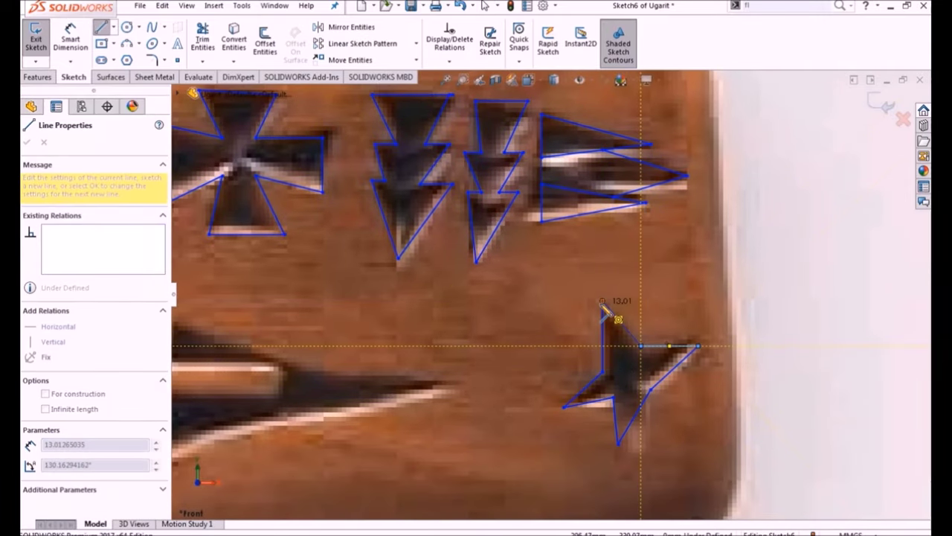
click(603, 301)
Outline the large arrow sign's vertical edge and upper barb.
ctrl+middle_drag(603, 301, 855, 220)
click(442, 232)
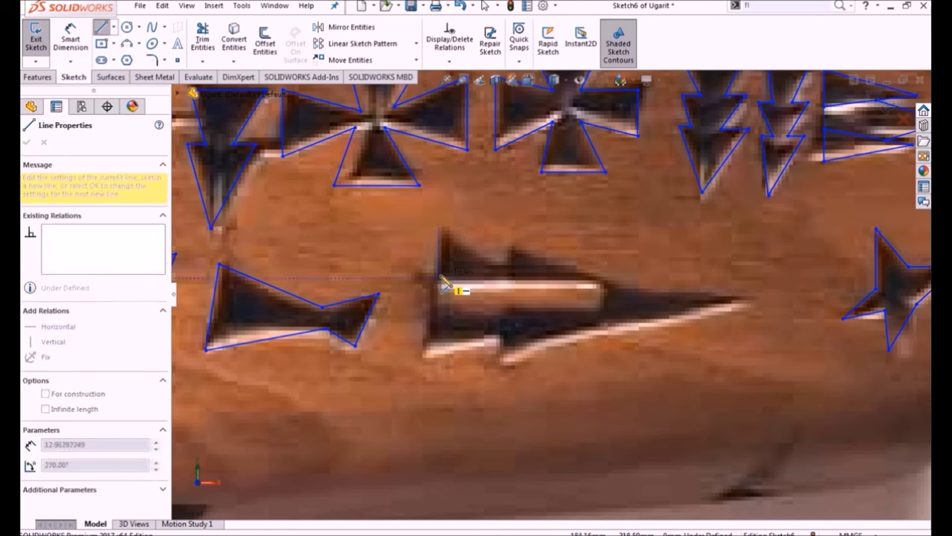
click(513, 244)
click(508, 261)
click(439, 228)
key(Escape)
click(508, 259)
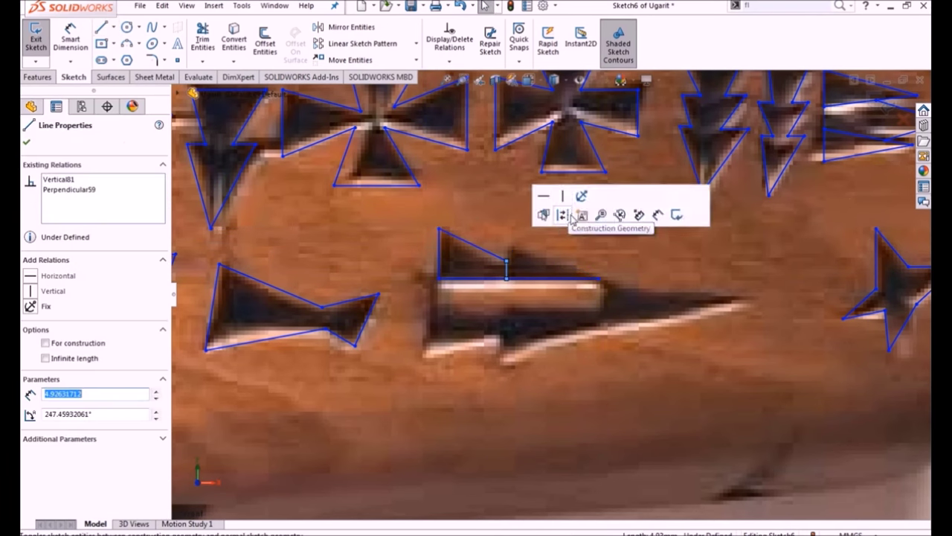
click(531, 291)
click(514, 255)
key(Escape)
scroll(513, 254, down, 2)
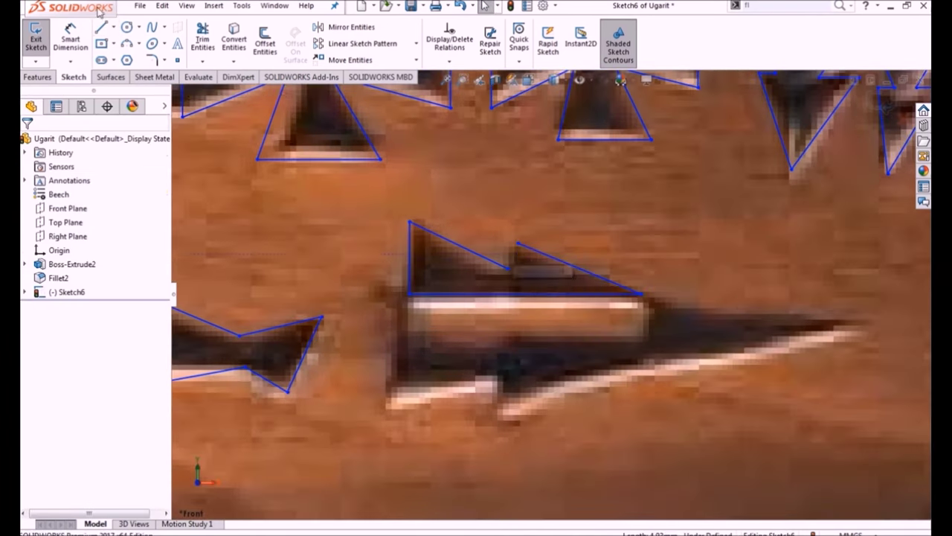
Trace the arrow's lower barb, lower edge and pointed tip.
click(203, 62)
click(219, 77)
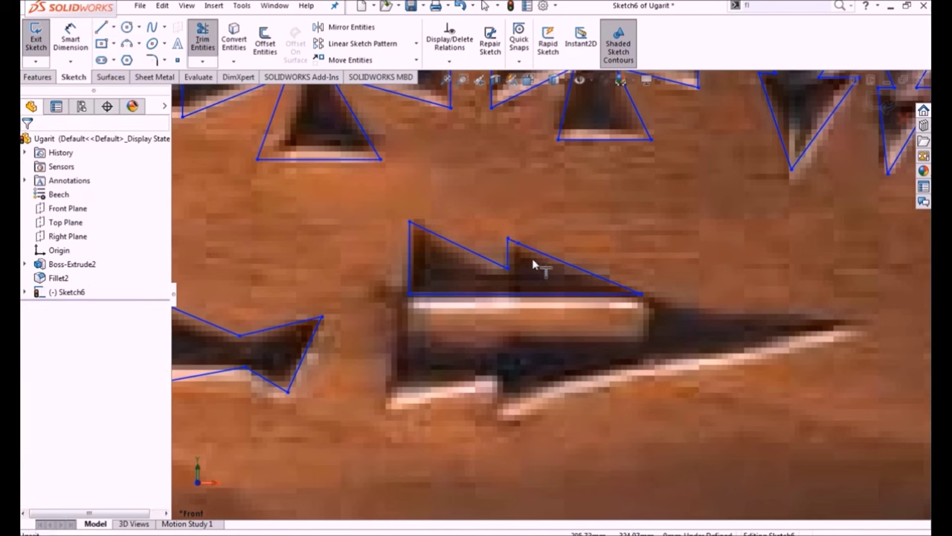
click(102, 29)
click(409, 417)
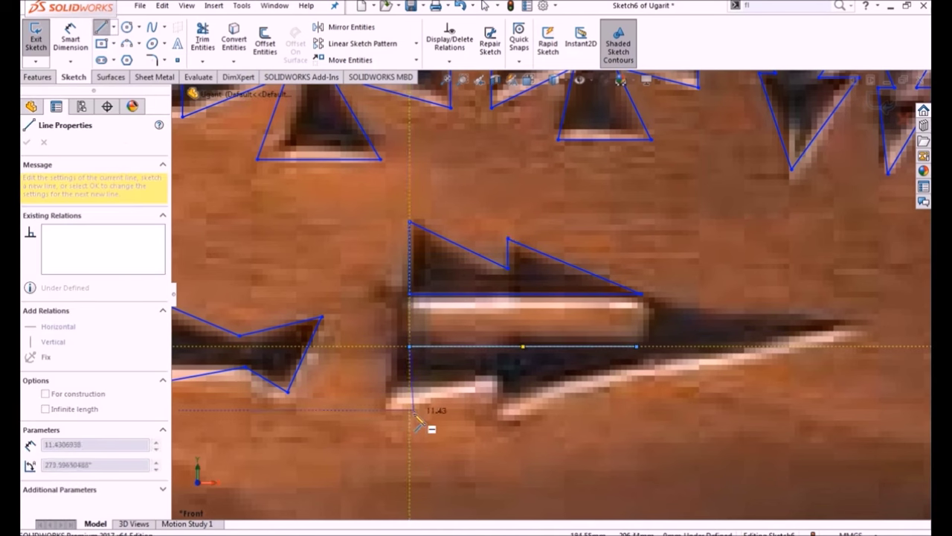
double_click(500, 381)
click(500, 381)
click(500, 409)
click(878, 323)
click(649, 294)
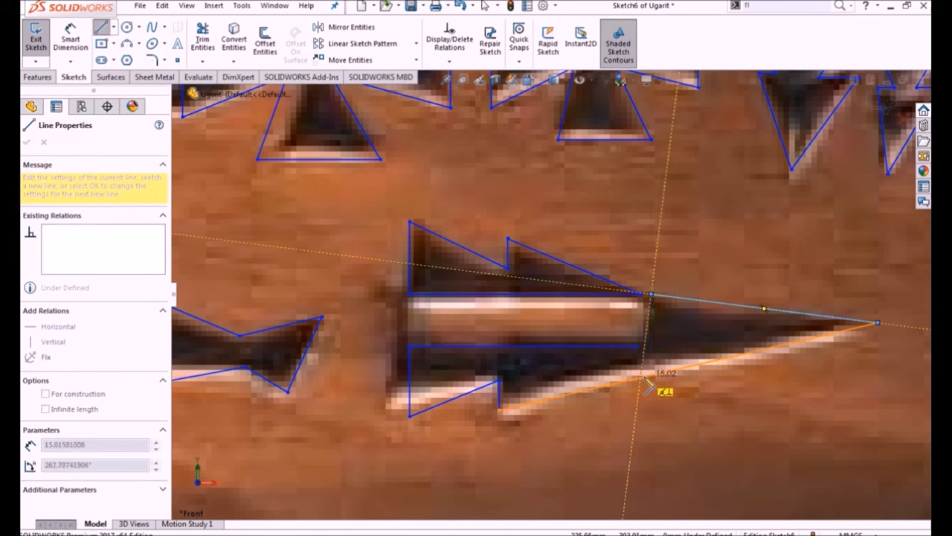
double_click(649, 376)
Trim the overlapping lower diagonal and outline the small wedge near the bottom edge.
click(202, 37)
click(573, 393)
click(101, 26)
click(638, 348)
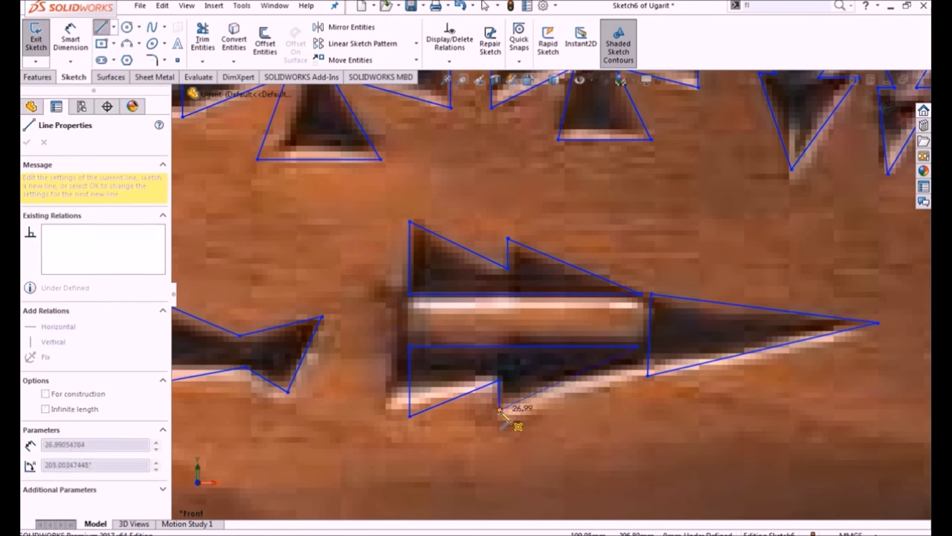
scroll(511, 415, up, 5)
scroll(702, 340, down, 3)
scroll(577, 400, down, 3)
click(577, 400)
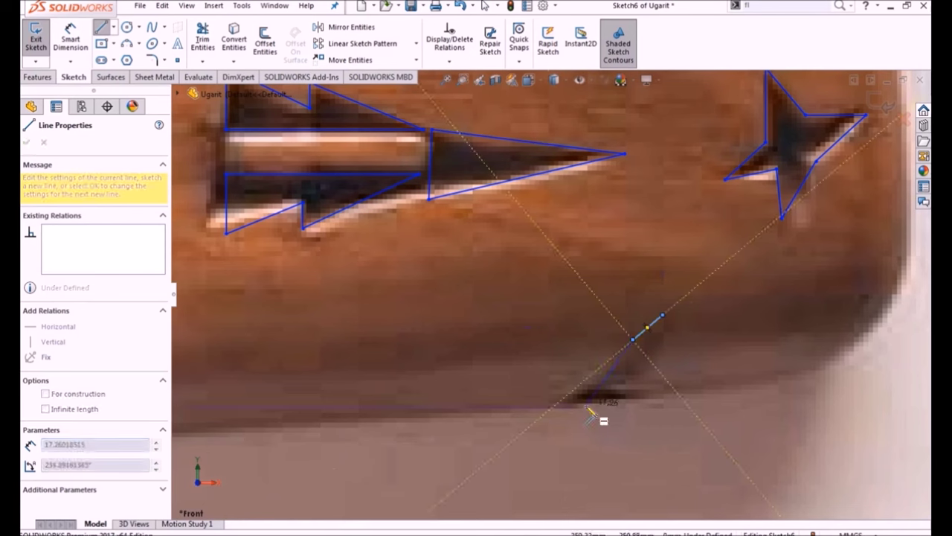
click(659, 316)
click(577, 403)
Zoom out and centre the whole tablet in view.
scroll(549, 294, up, 4)
scroll(281, 360, down, 3)
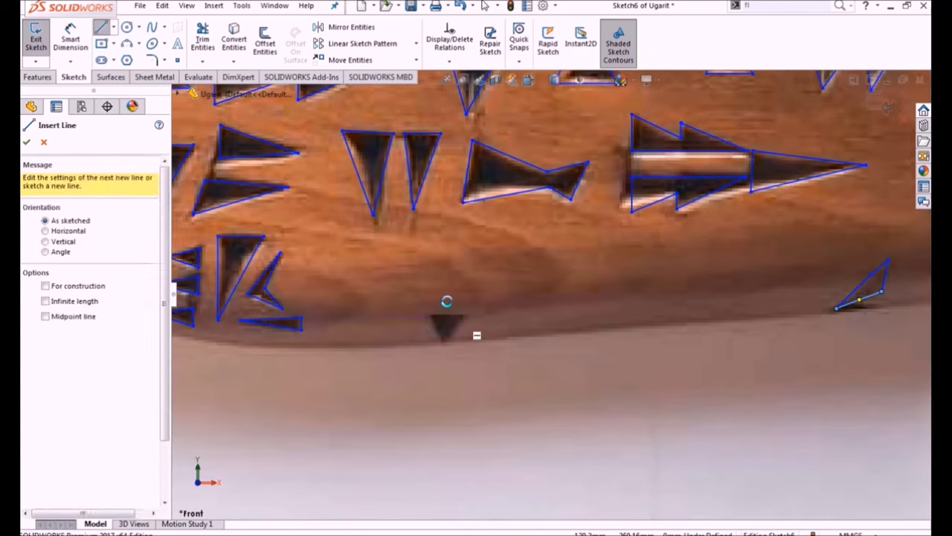
click(488, 327)
scroll(513, 303, up, 3)
ctrl+middle_drag(472, 286, 532, 299)
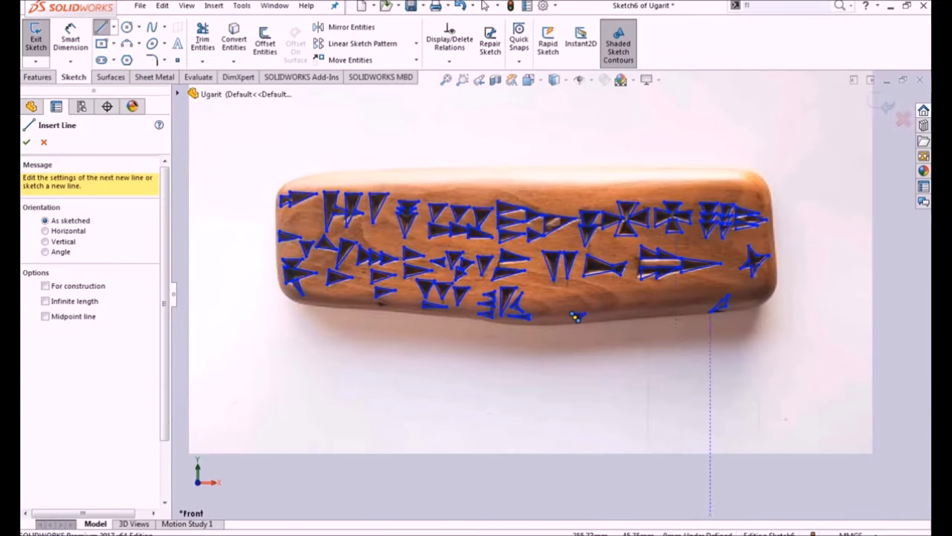
Box-select all traced lines for Move Entities with the From point at the tablet's left end.
key(Escape)
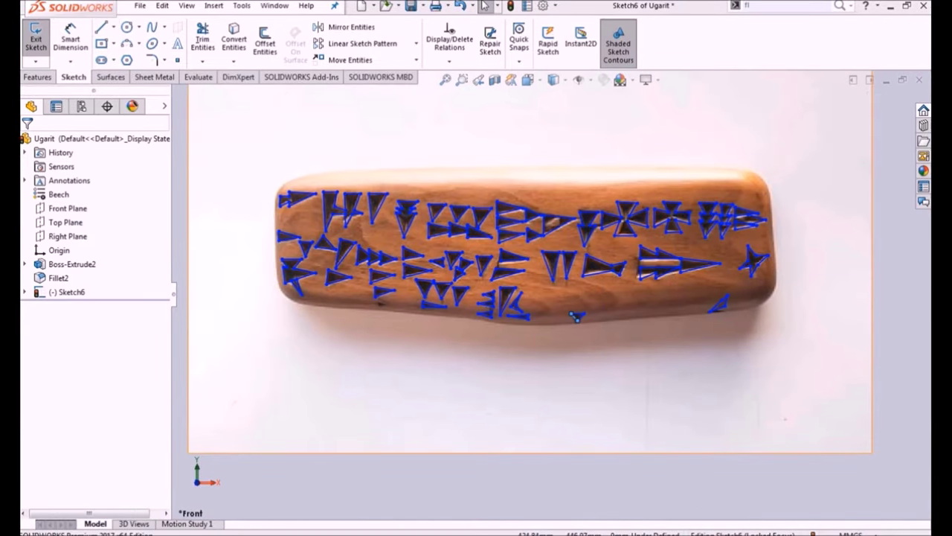
click(575, 316)
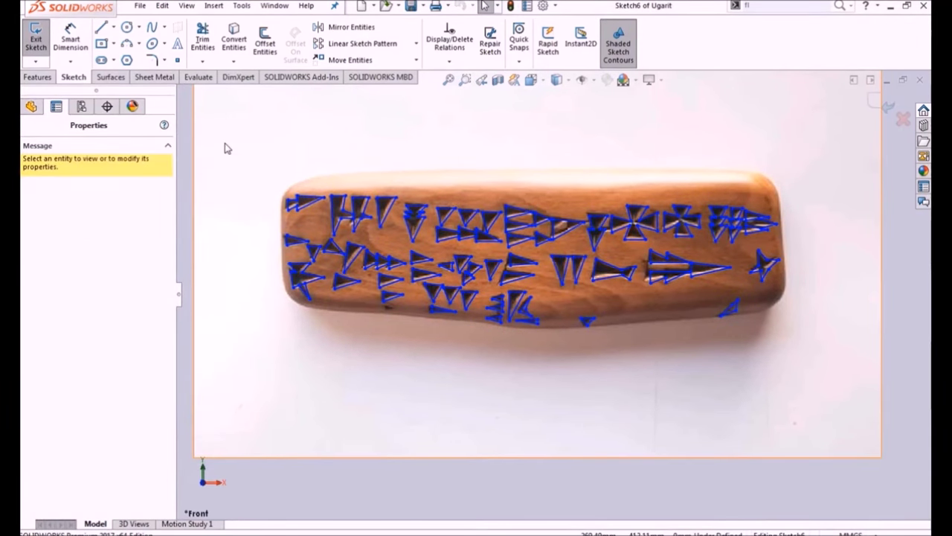
click(347, 60)
drag(219, 152, 821, 373)
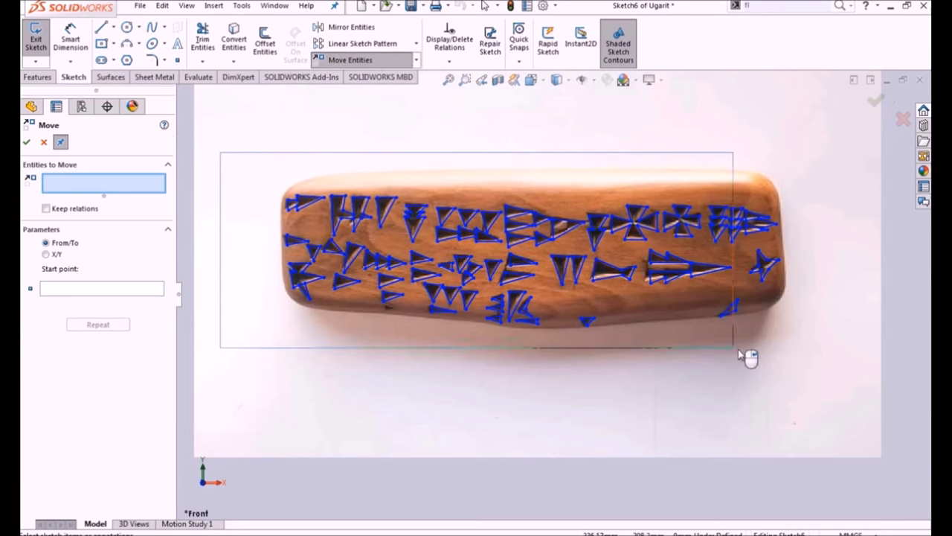
scroll(488, 406, up, 3)
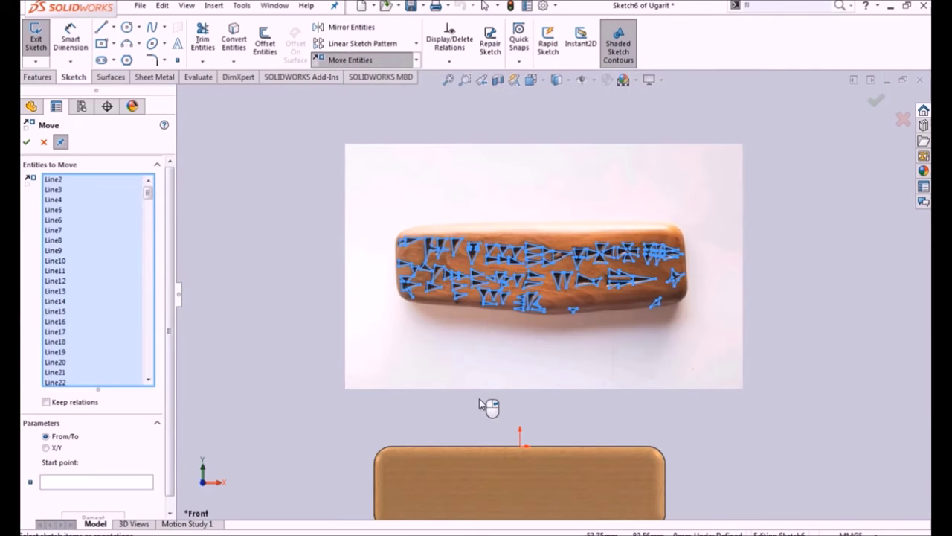
click(63, 484)
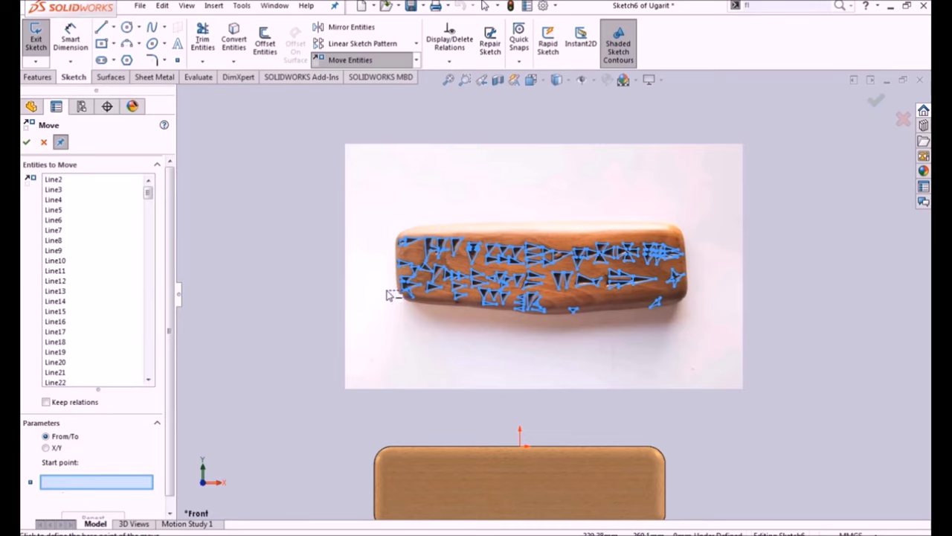
scroll(388, 295, down, 2)
scroll(435, 296, down, 2)
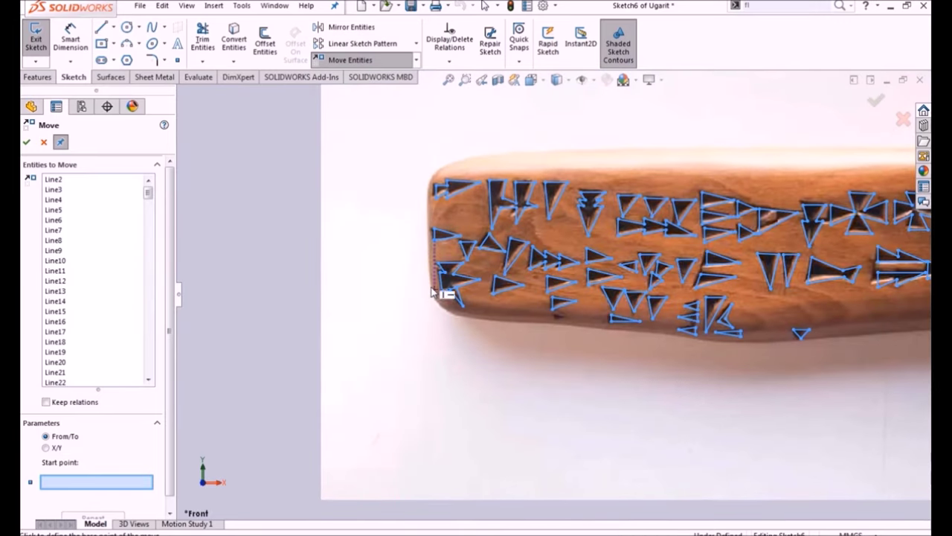
click(434, 292)
Drop the outlines onto the wooden block's face, confirm, and select the reference photo.
scroll(426, 380, up, 4)
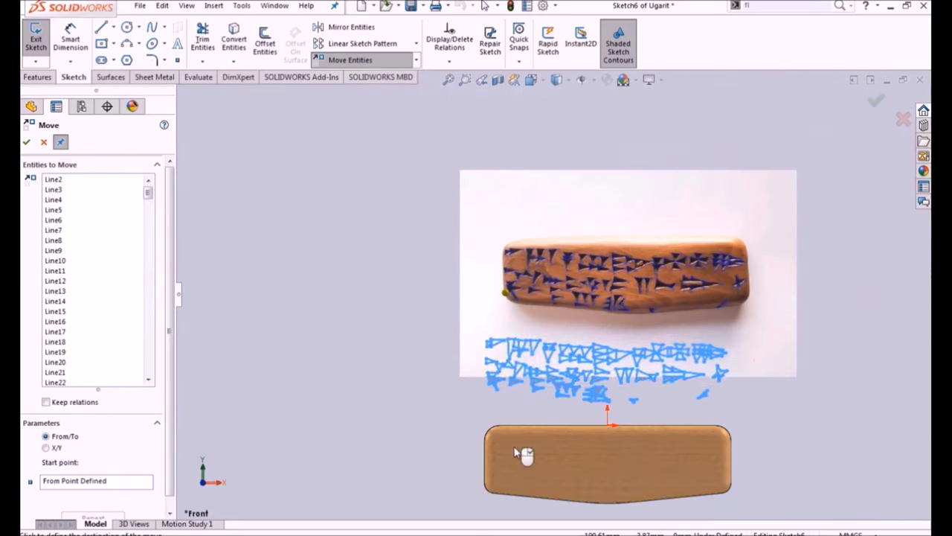
scroll(504, 435, up, 2)
scroll(513, 428, down, 1)
scroll(528, 408, down, 3)
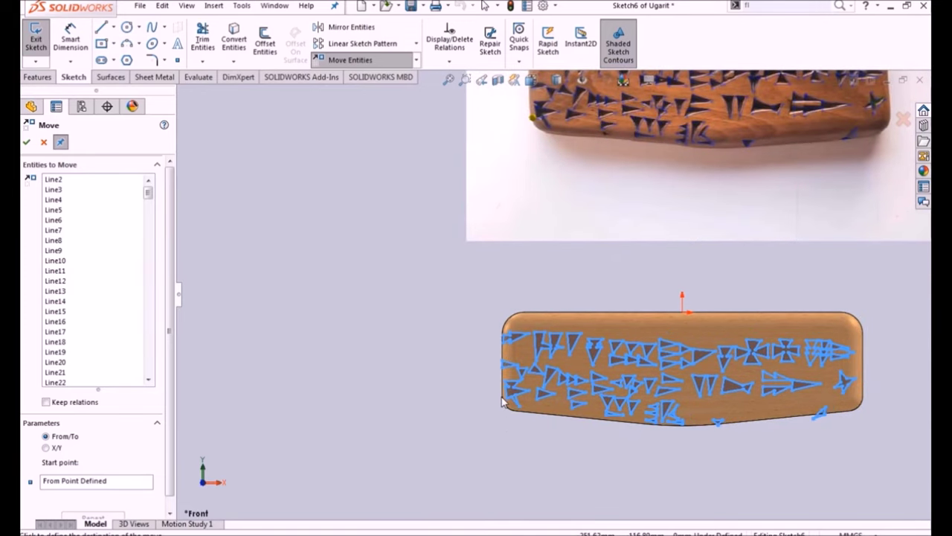
scroll(505, 402, down, 2)
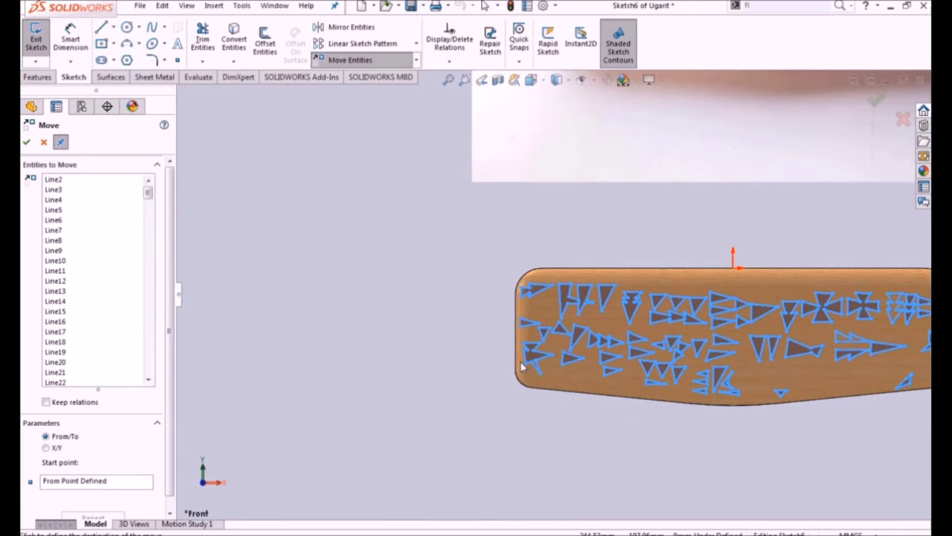
click(530, 367)
click(26, 141)
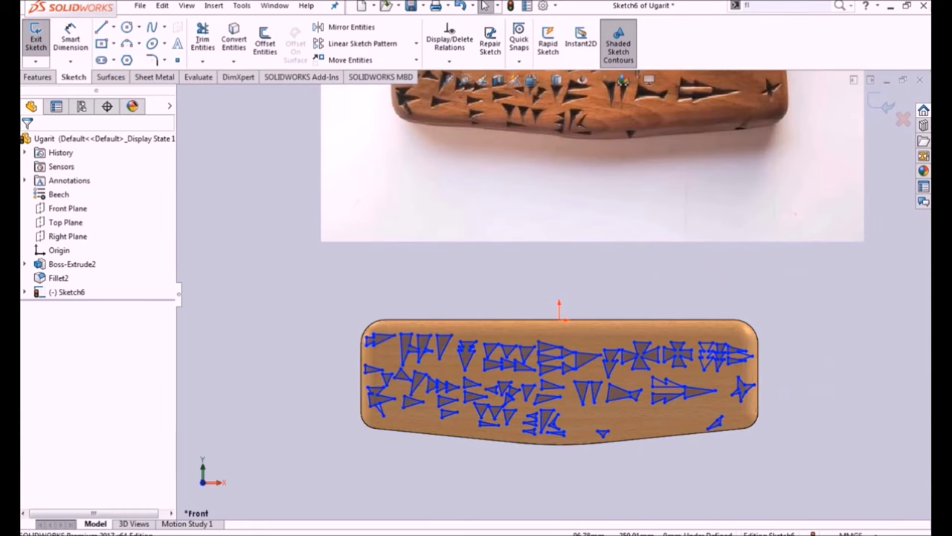
click(618, 220)
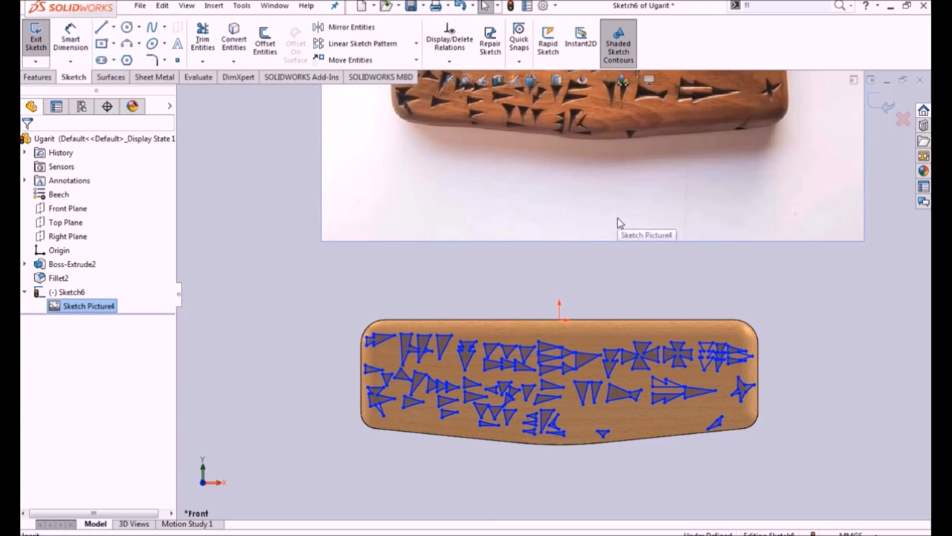
Delete the reference tablet photo (Sketch Picture4) from the sketch.
key(Delete)
click(308, 285)
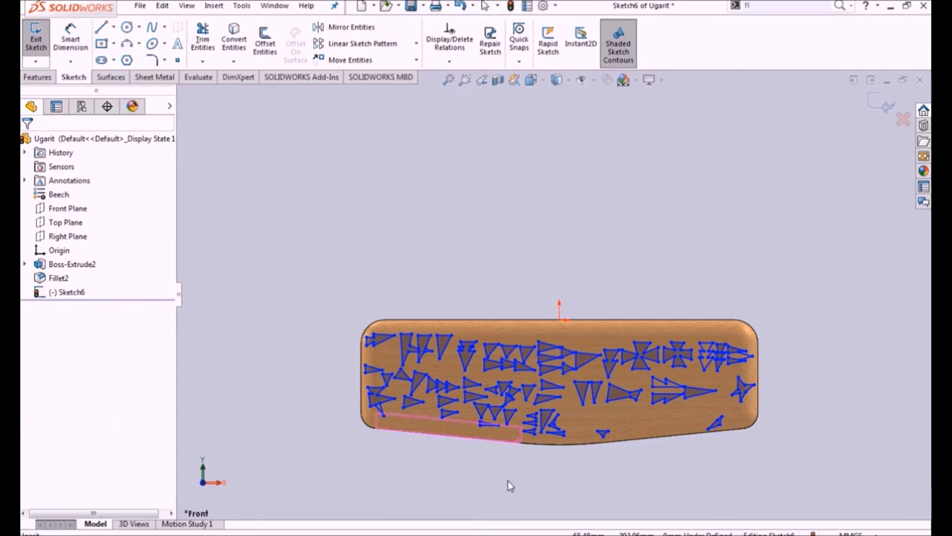
scroll(508, 485, up, 3)
scroll(509, 453, down, 3)
scroll(511, 324, up, 1)
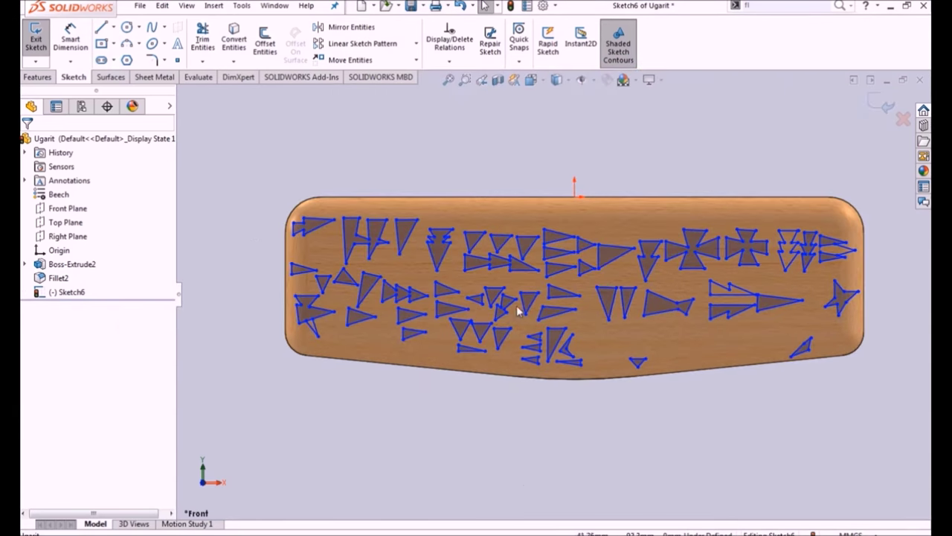
scroll(321, 236, down, 2)
scroll(567, 287, down, 1)
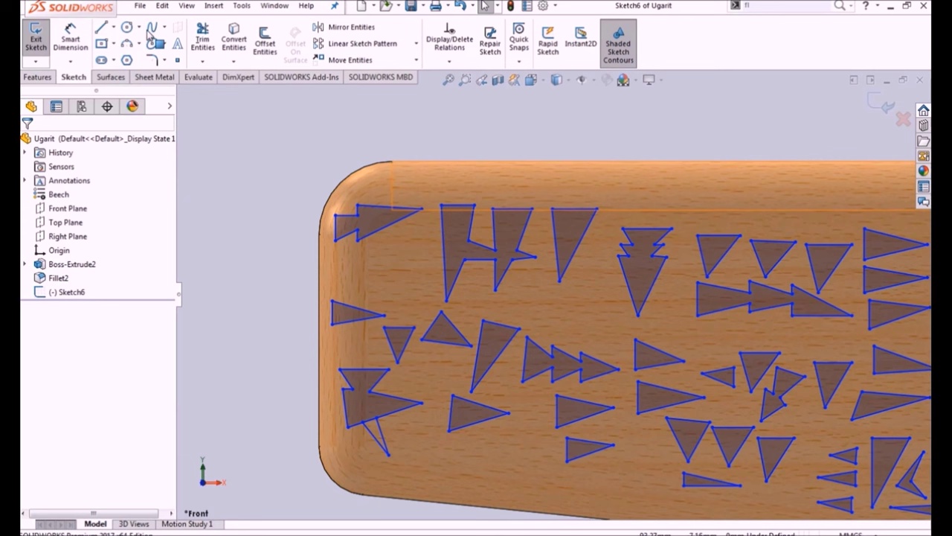
Trim the stray line from the left-end sign and exit the cuneiform sketch.
click(202, 37)
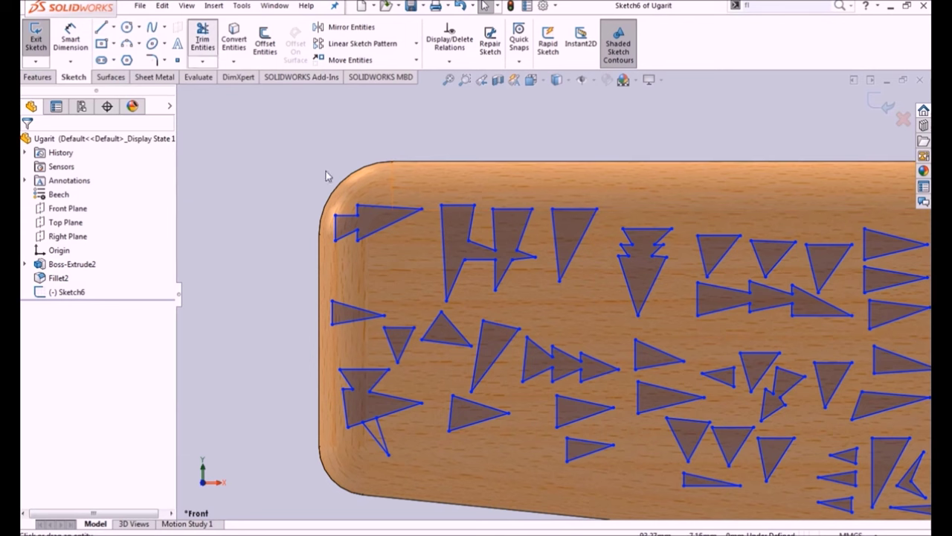
click(372, 421)
scroll(715, 453, up, 3)
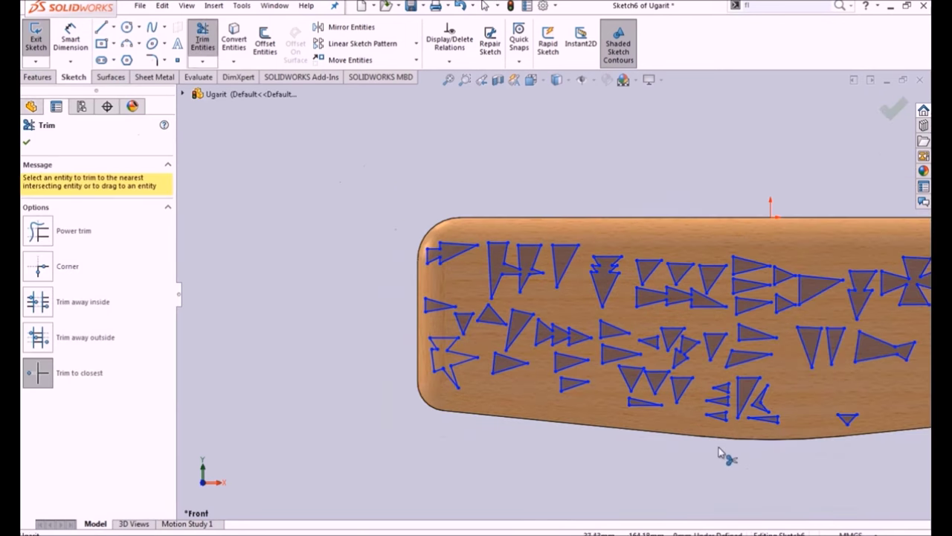
scroll(720, 452, down, 2)
key(Escape)
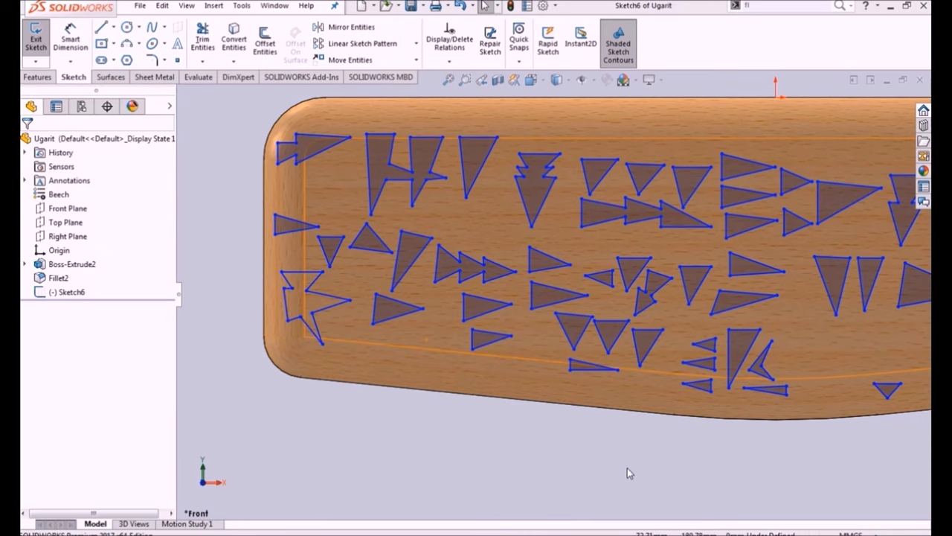
scroll(627, 468, up, 5)
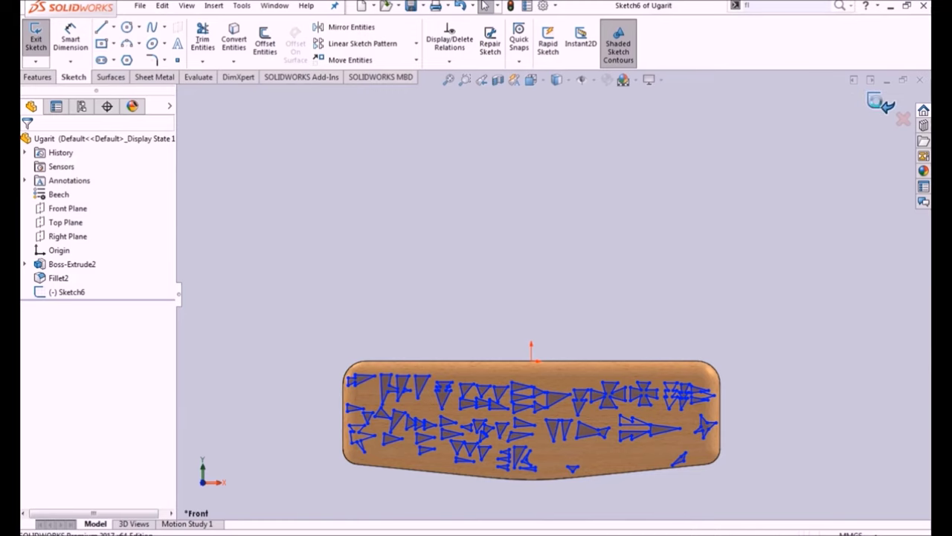
click(884, 106)
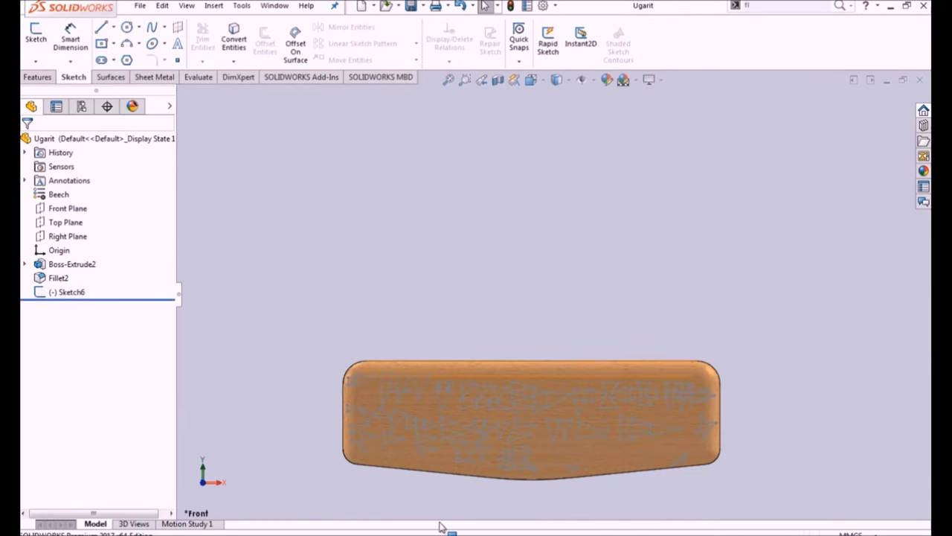
Extruded-cut Sketch6's signs Blind 10.00 mm into the block and orbit to view them.
scroll(556, 362, down, 3)
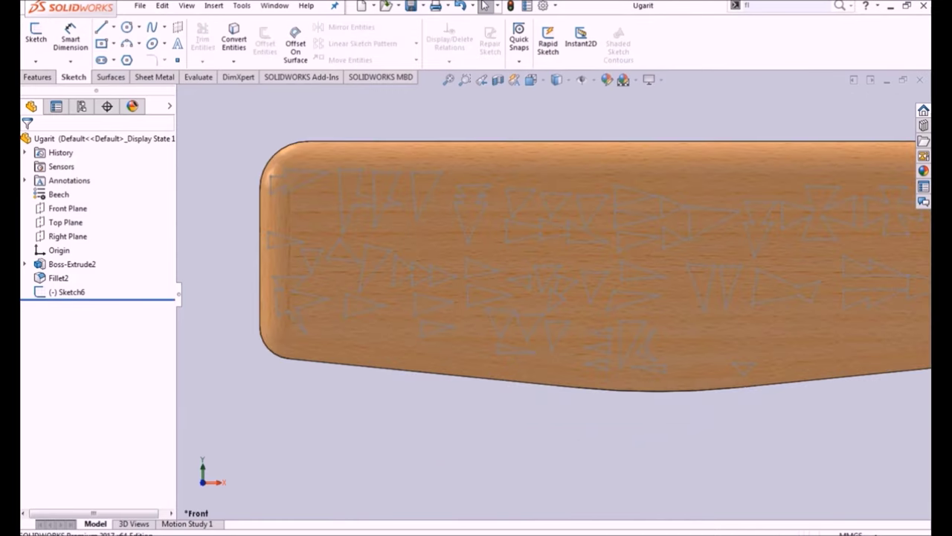
scroll(692, 430, up, 1)
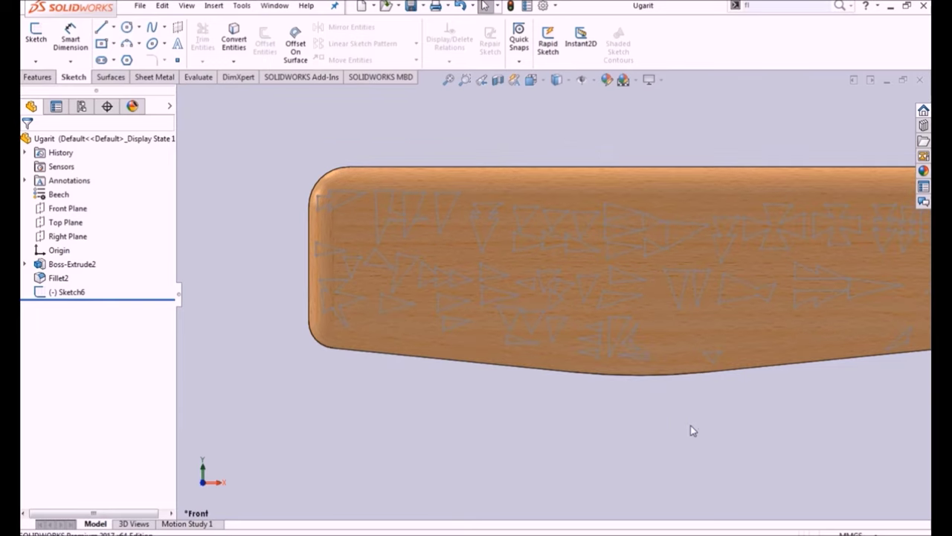
scroll(758, 464, up, 2)
scroll(757, 463, up, 2)
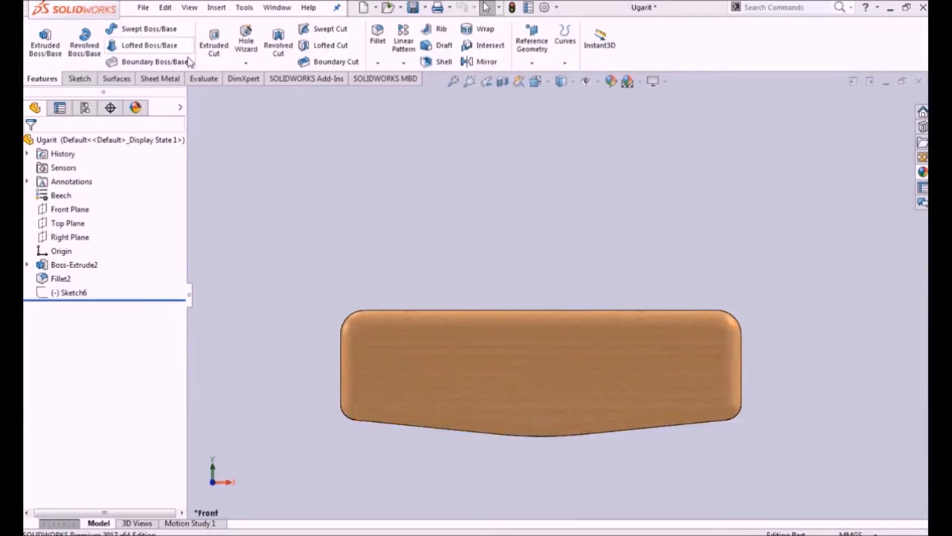
click(67, 294)
click(214, 41)
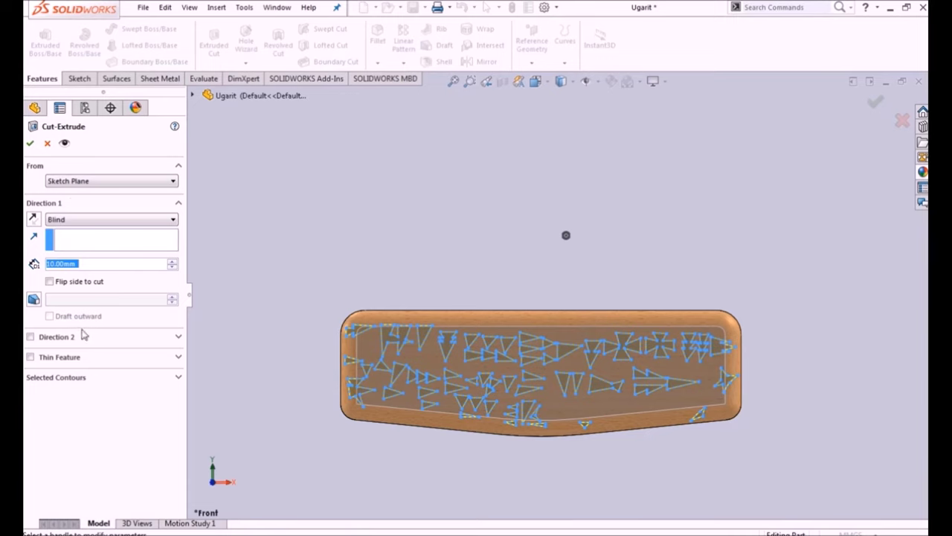
click(30, 145)
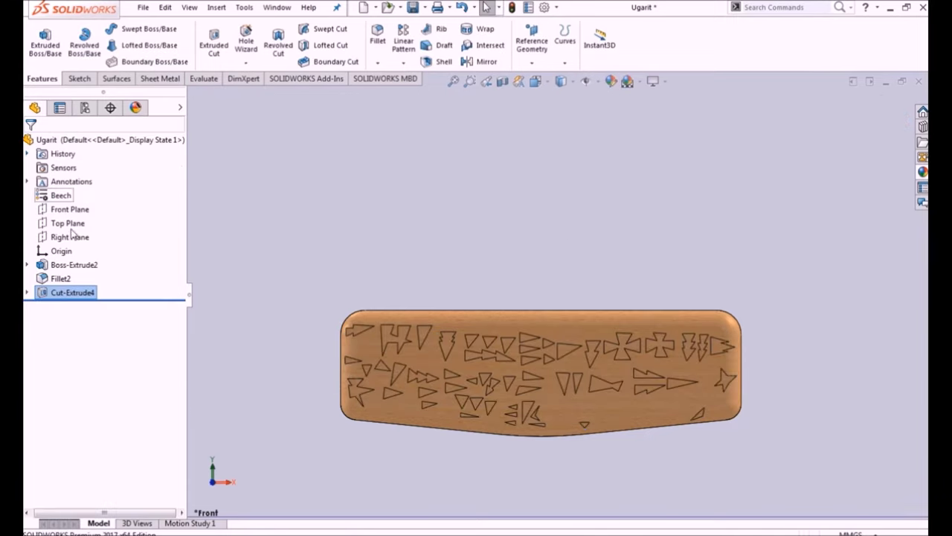
mouse_move(238, 350)
middle_down()
mouse_move(245, 260)
mouse_move(241, 270)
middle_up()
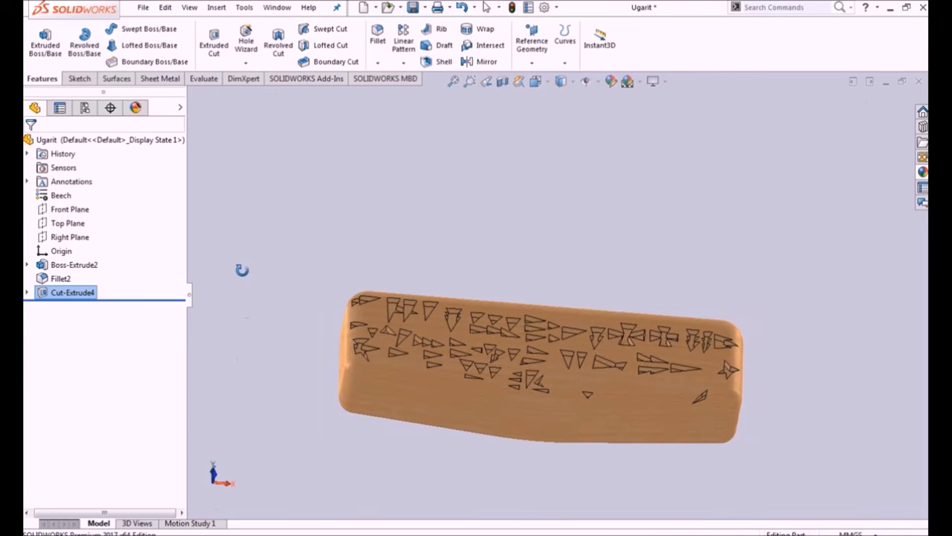
Give the Cut-Extrude4 faces a dark grey appearance.
right_click(84, 292)
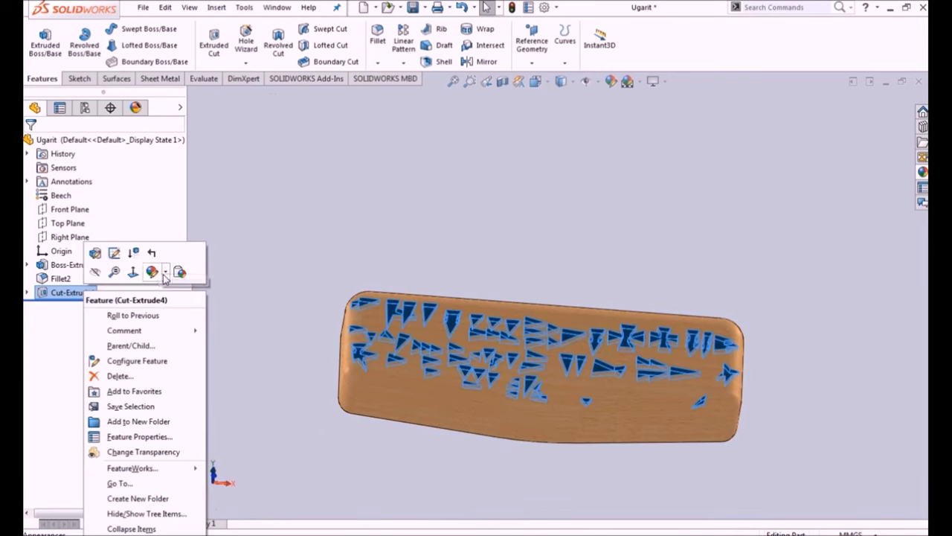
click(164, 273)
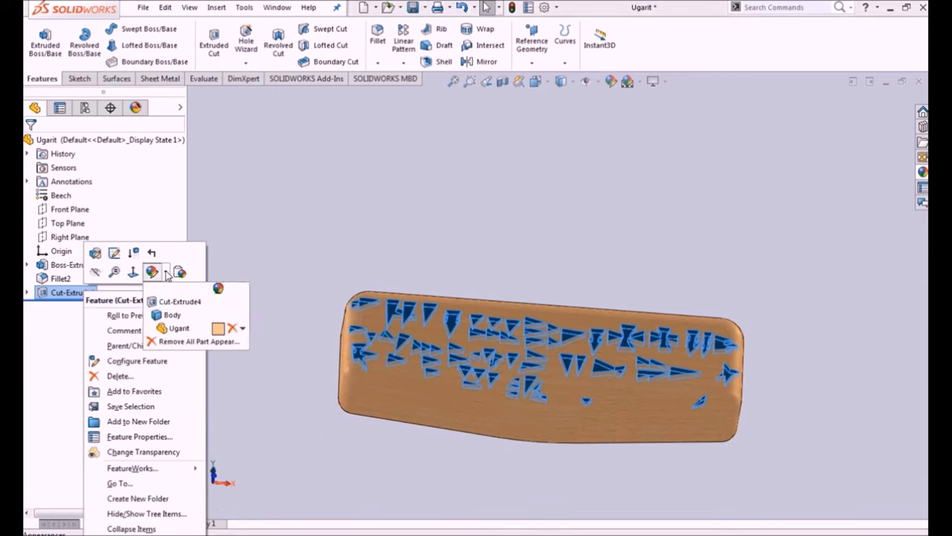
click(179, 315)
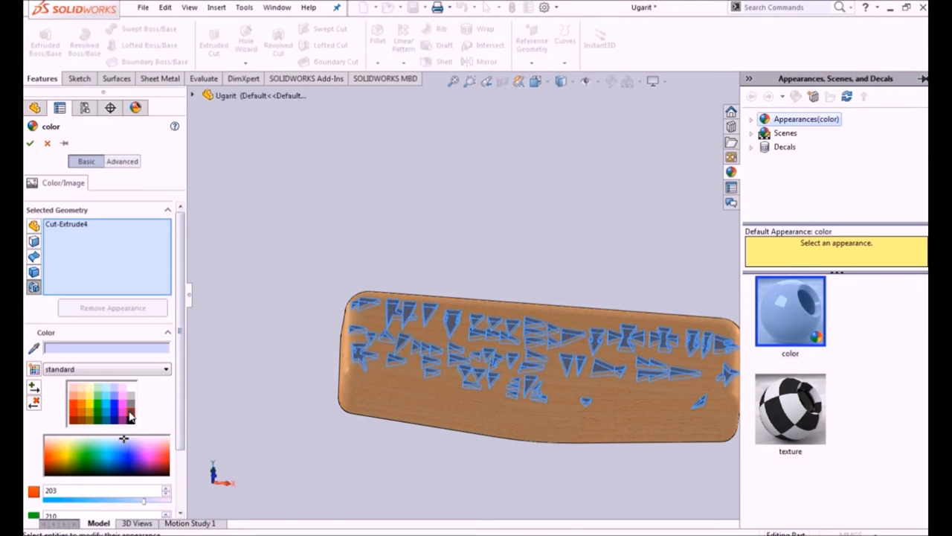
click(130, 417)
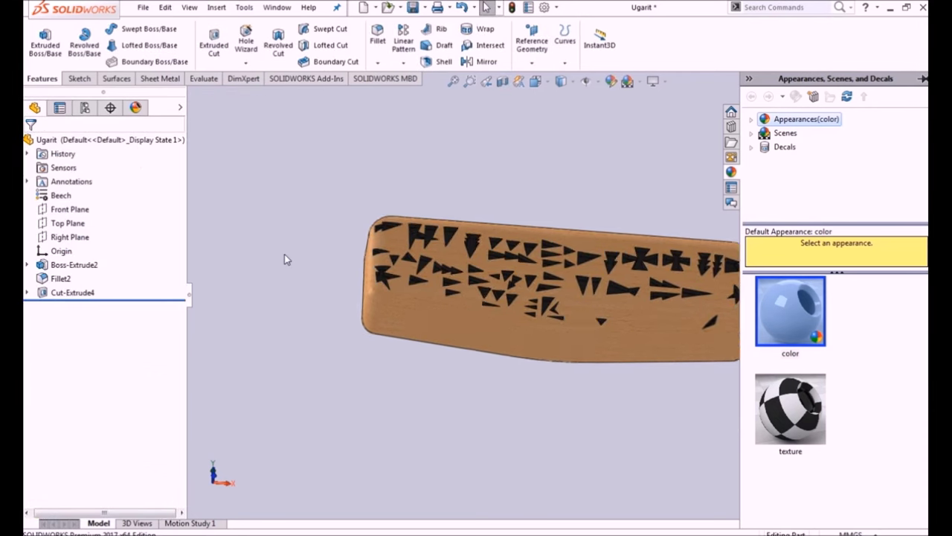
scroll(284, 254, up, 5)
middle_drag(330, 245, 334, 304)
Hide the appearances pane and save the Ugarit part.
scroll(573, 201, up, 2)
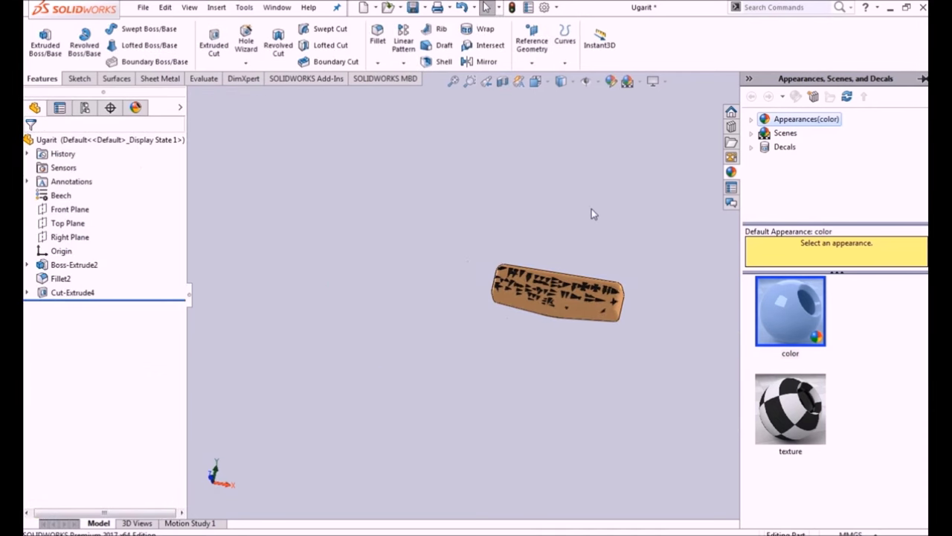
scroll(593, 213, down, 4)
click(437, 153)
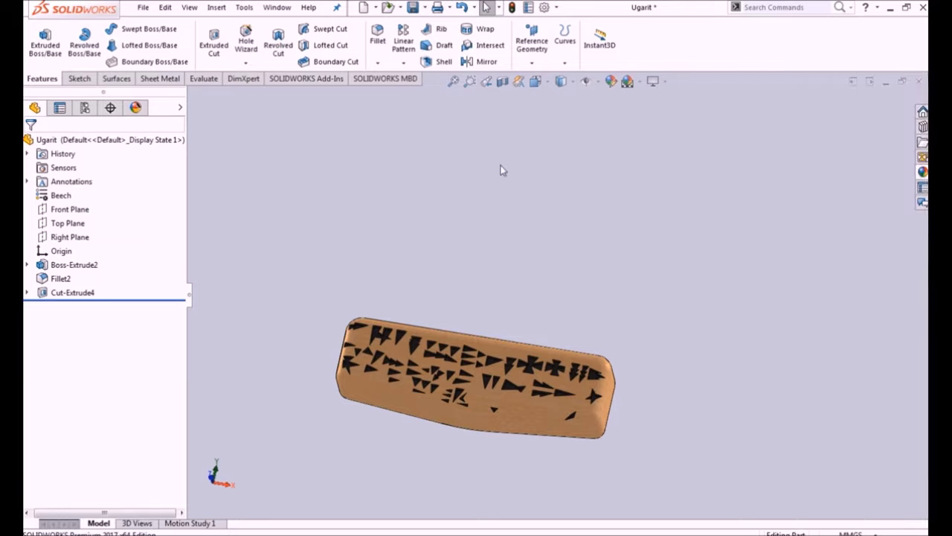
click(412, 7)
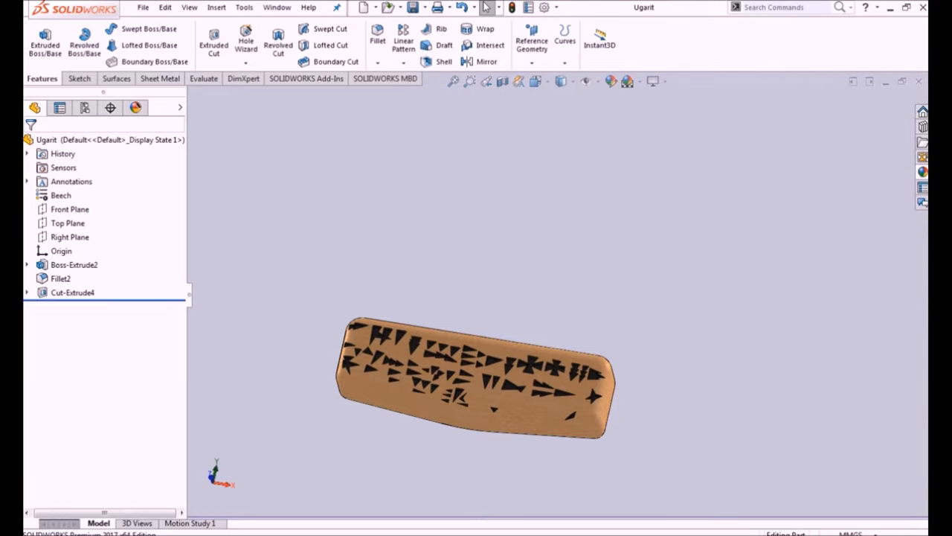